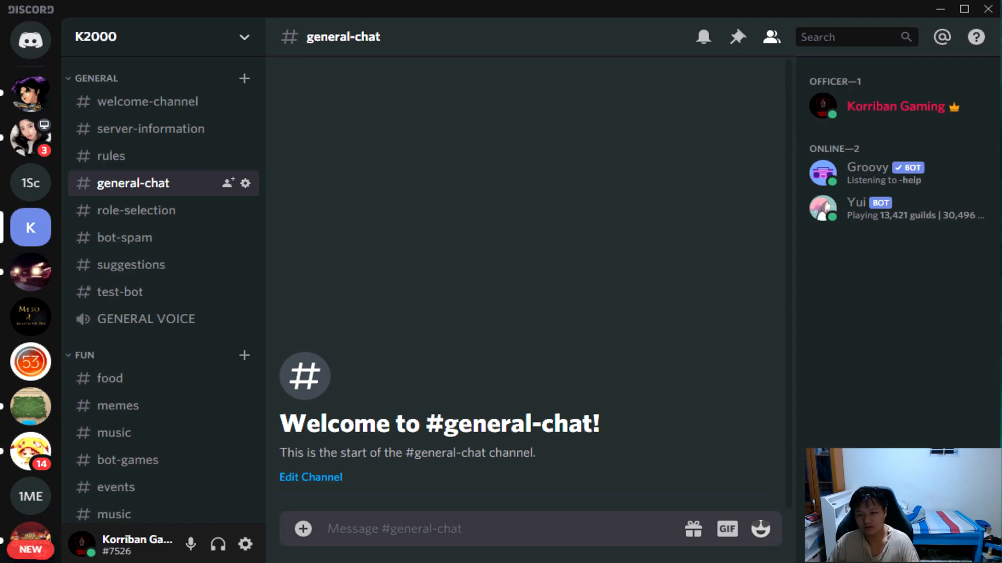
Look through the K2000 server's channel list and view the reddit and youtube channels.
{"action": "scroll", "coordinate": [127, 315], "scroll_direction": "down", "scroll_amount": 12}
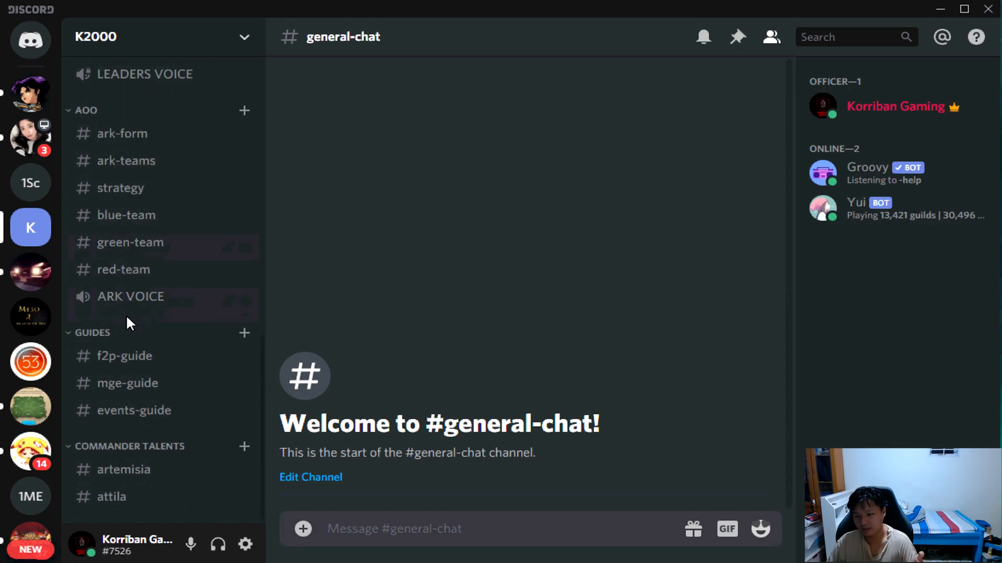
{"action": "scroll", "coordinate": [130, 316], "scroll_direction": "up", "scroll_amount": 10}
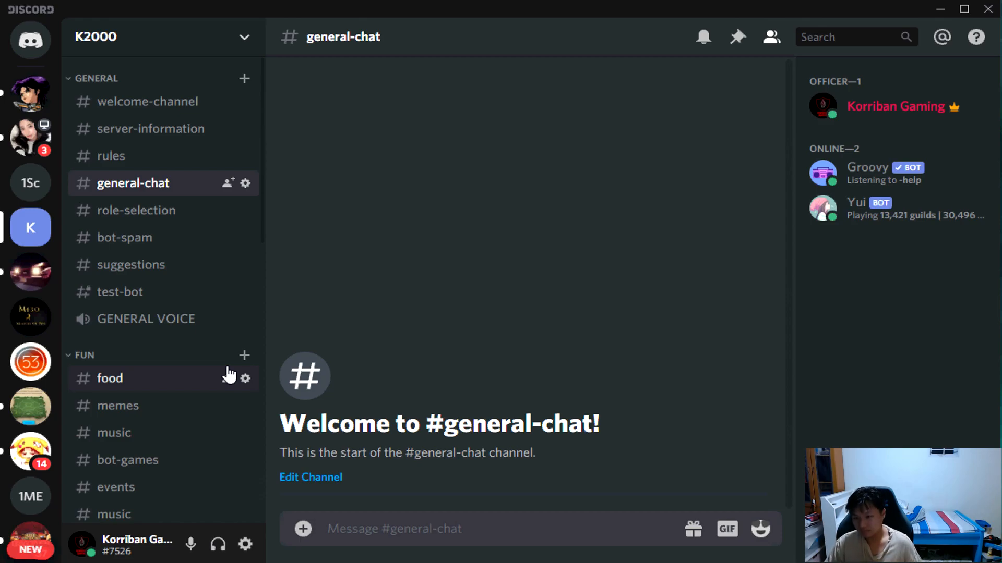
{"action": "scroll", "coordinate": [206, 369], "scroll_direction": "down", "scroll_amount": 2}
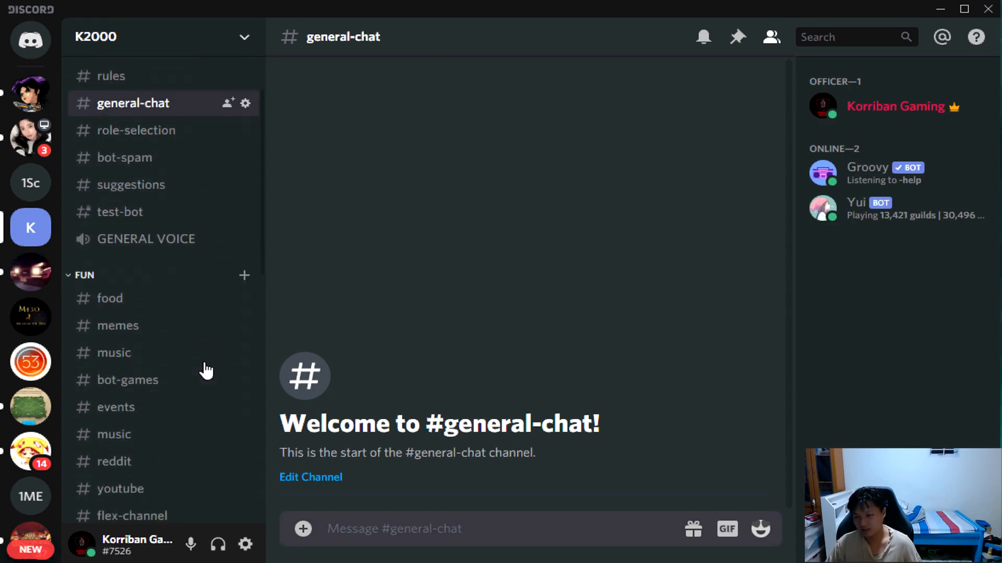
{"action": "scroll", "coordinate": [206, 365], "scroll_direction": "down", "scroll_amount": 5}
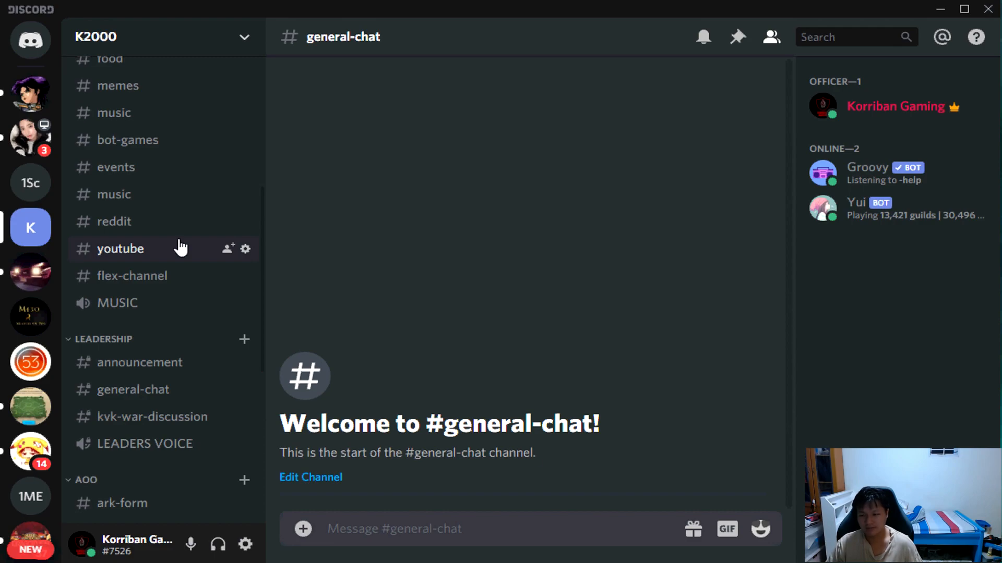
{"action": "left_click", "coordinate": [146, 230]}
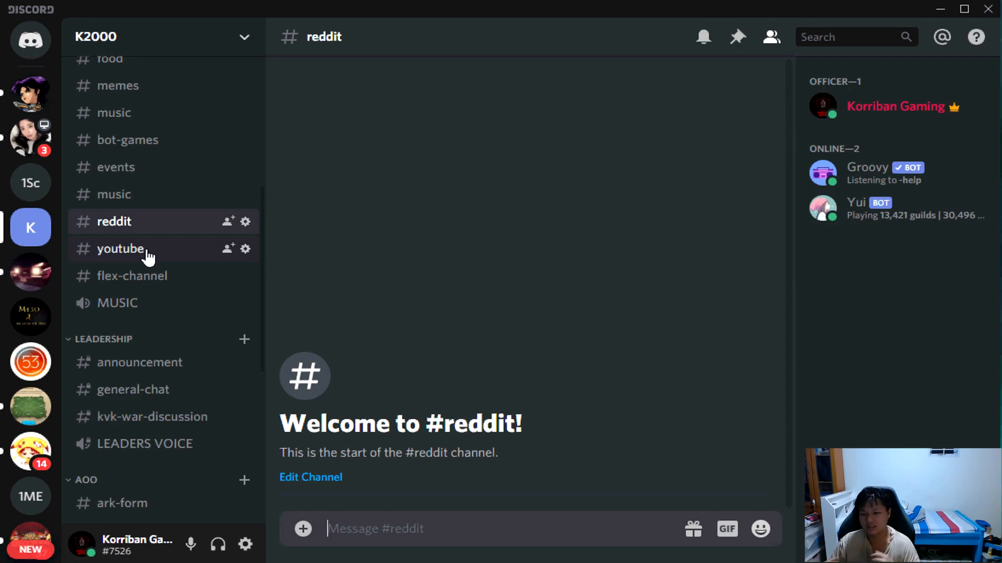
{"action": "left_click", "coordinate": [148, 252]}
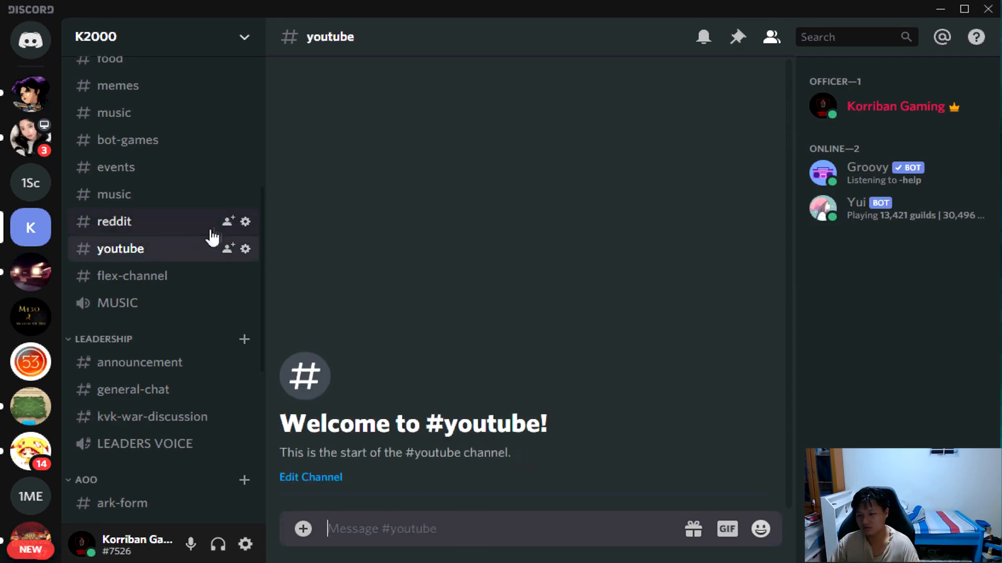
{"action": "scroll", "coordinate": [209, 235], "scroll_direction": "up", "scroll_amount": 3}
{"action": "scroll", "coordinate": [208, 232], "scroll_direction": "up", "scroll_amount": 3}
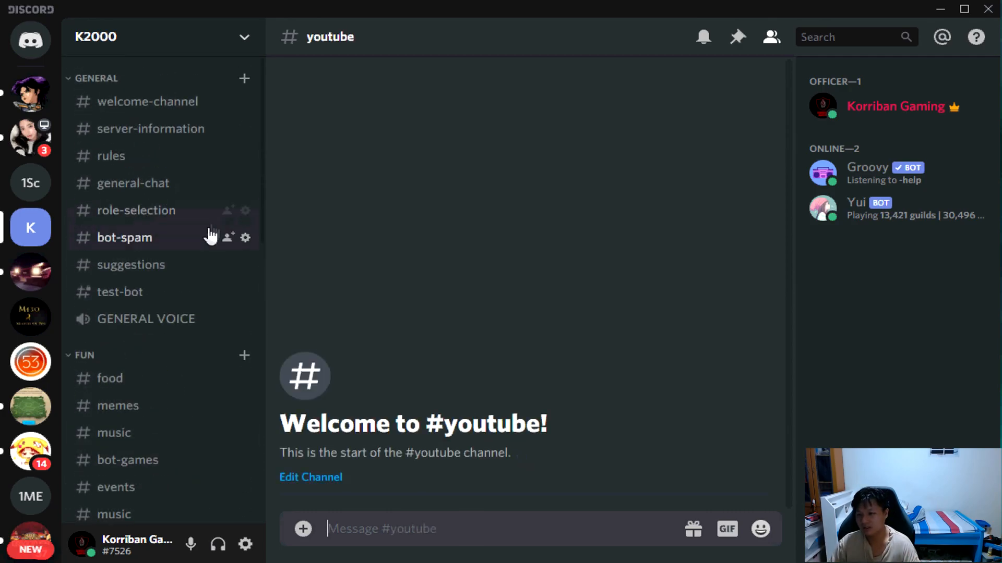
Create a new webhook in the K2000 server's settings.
{"action": "left_click", "coordinate": [244, 37]}
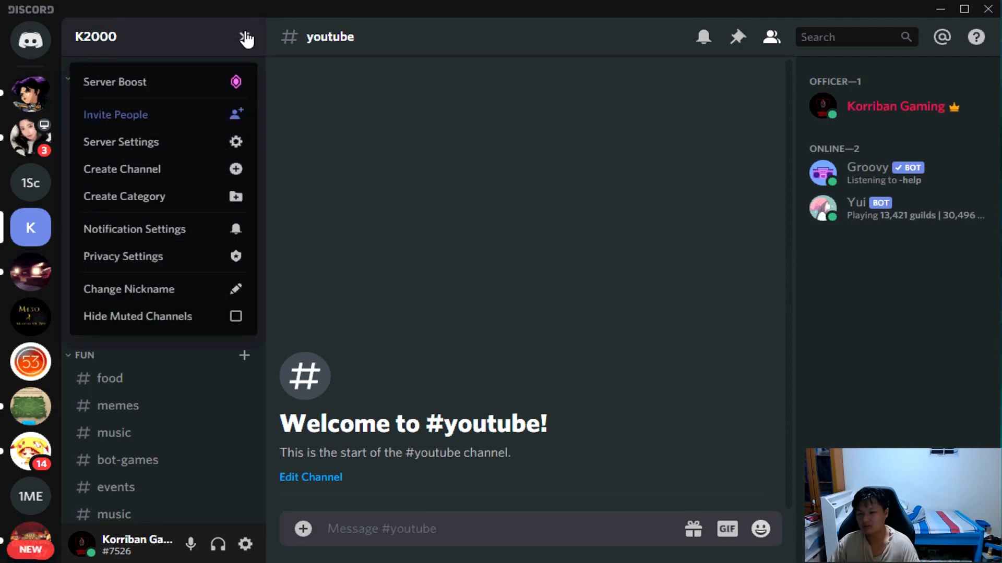
{"action": "left_click", "coordinate": [210, 137]}
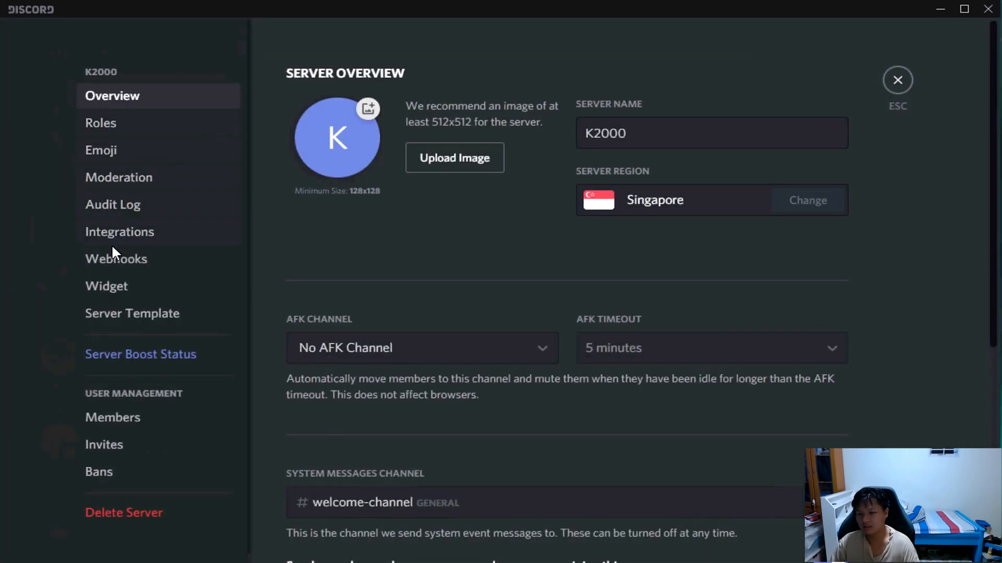
{"action": "left_click", "coordinate": [117, 261]}
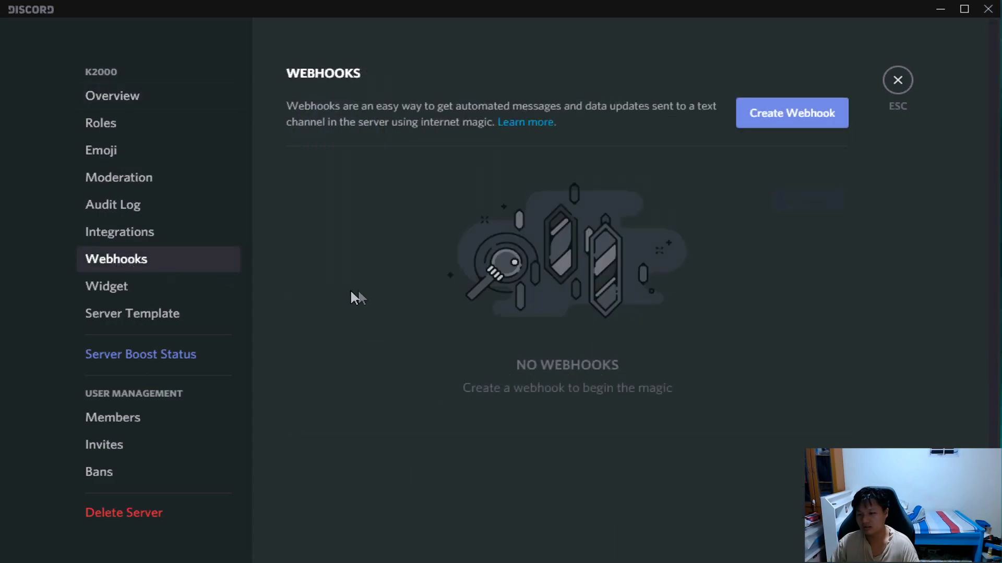
{"action": "left_click", "coordinate": [801, 121]}
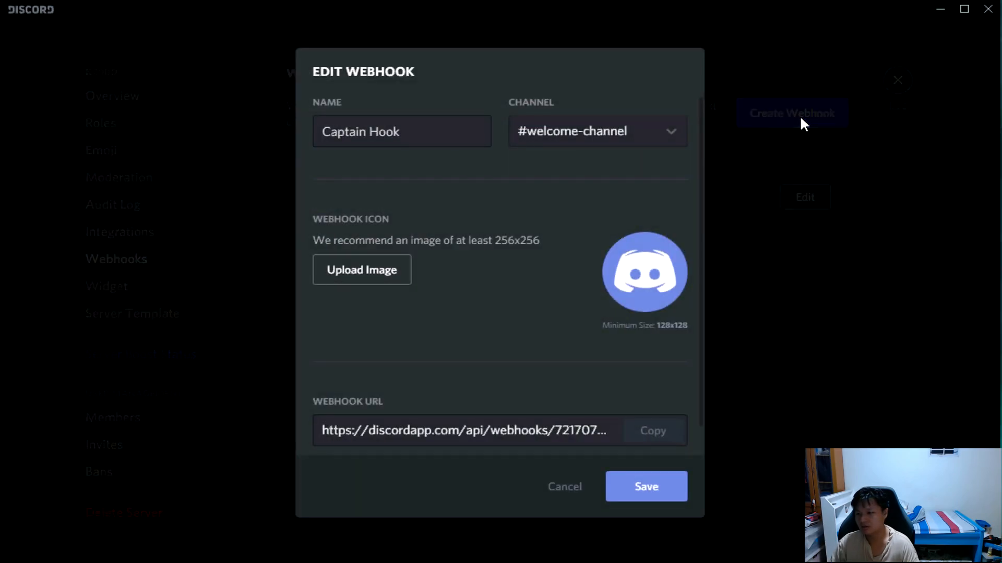
{"action": "triple_click", "coordinate": [395, 135]}
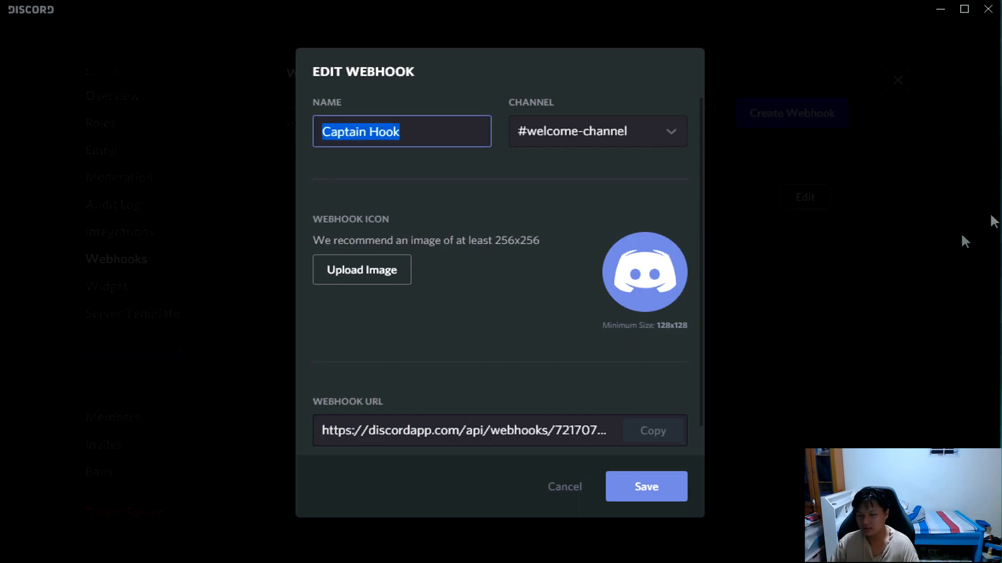
{"action": "type", "text": "Red"}
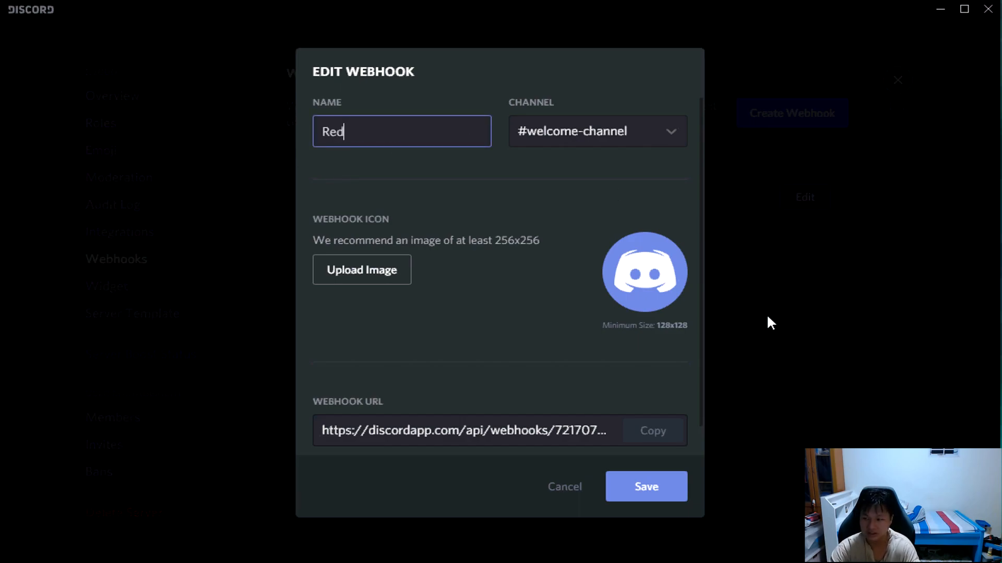
{"action": "type", "text": "dit"}
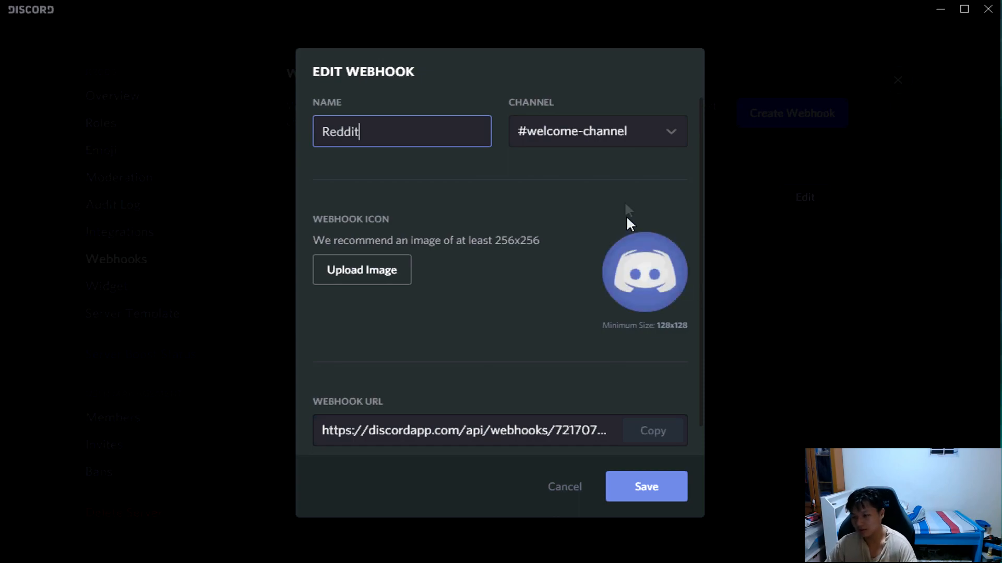
{"action": "left_click", "coordinate": [670, 137]}
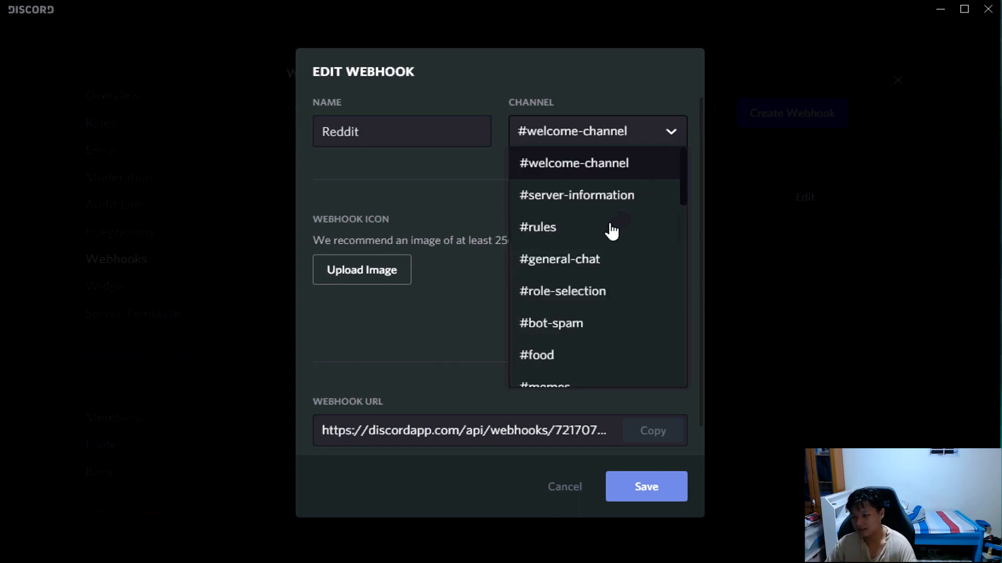
{"action": "scroll", "coordinate": [608, 230], "scroll_direction": "down", "scroll_amount": 3}
{"action": "scroll", "coordinate": [612, 237], "scroll_direction": "down", "scroll_amount": 1}
{"action": "scroll", "coordinate": [610, 236], "scroll_direction": "up", "scroll_amount": 3}
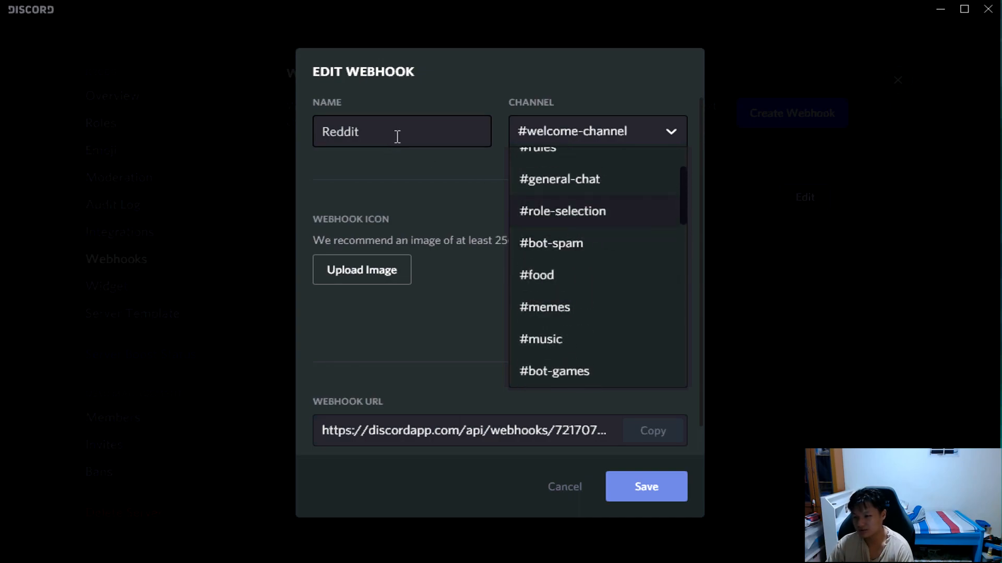
Name the webhook Youtube and set its channel to #youtube.
{"action": "left_click_drag", "start_coordinate": [397, 137], "coordinate": [309, 163]}
{"action": "type", "text": "Youtube"}
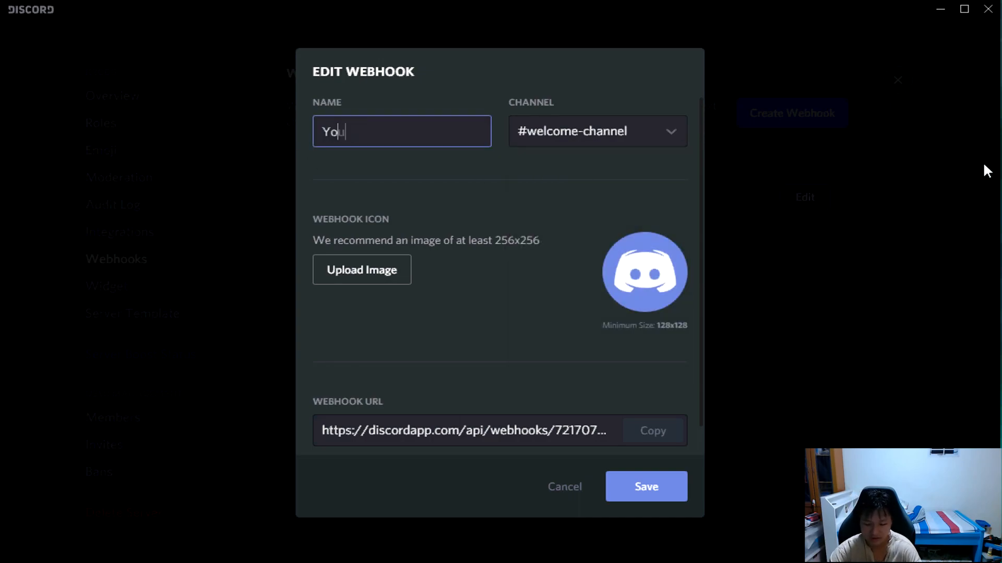
{"action": "left_click", "coordinate": [579, 133]}
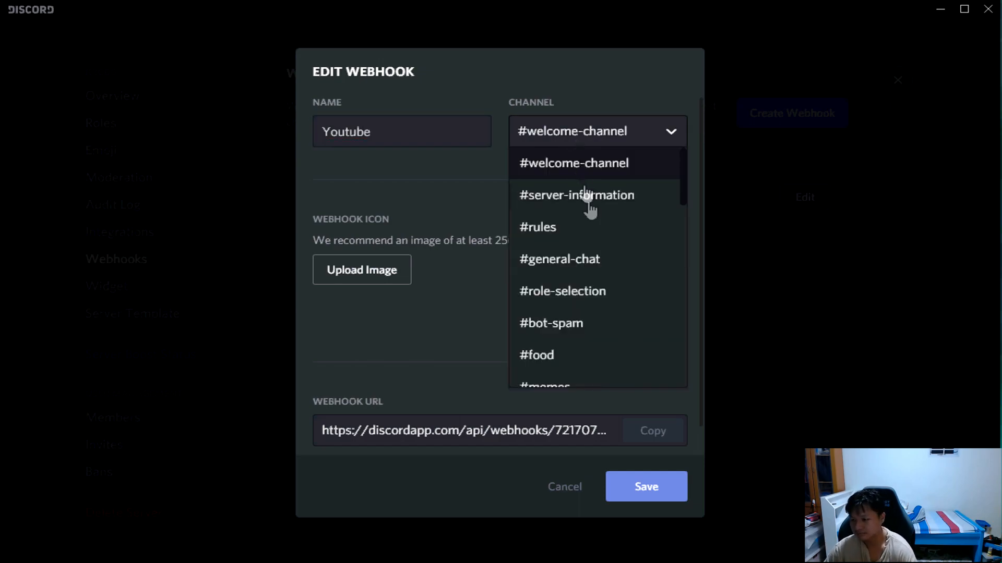
{"action": "scroll", "coordinate": [592, 261], "scroll_direction": "down", "scroll_amount": 5}
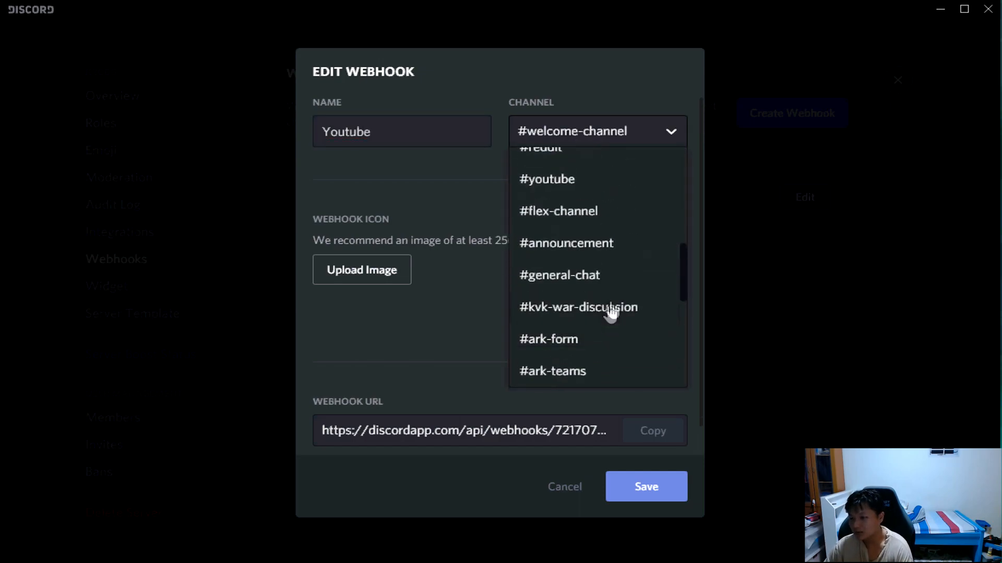
{"action": "left_click", "coordinate": [628, 186]}
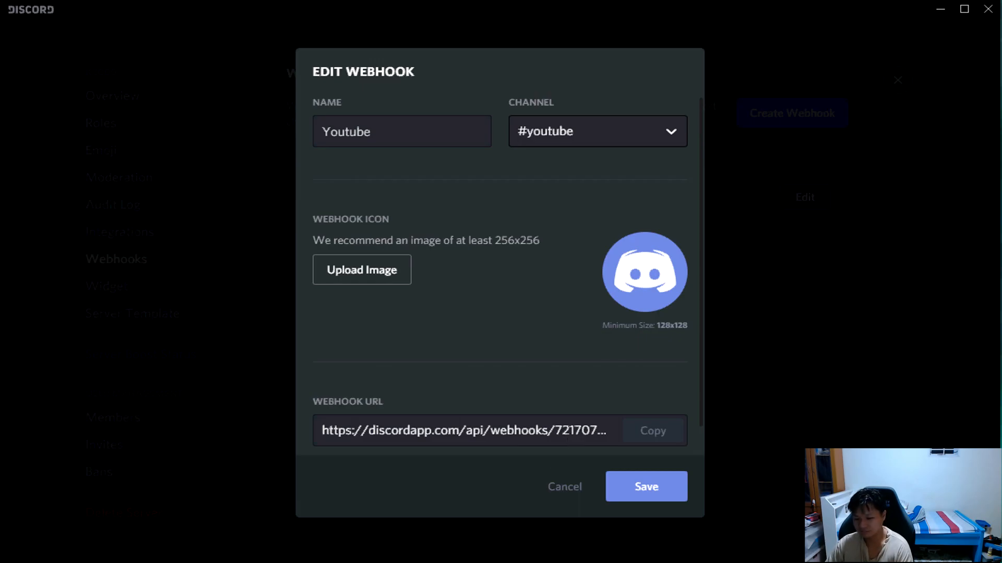
Switch to the IFTTT My Applets page in the browser and move the window further into view.
{"action": "key", "text": "alt+Tab"}
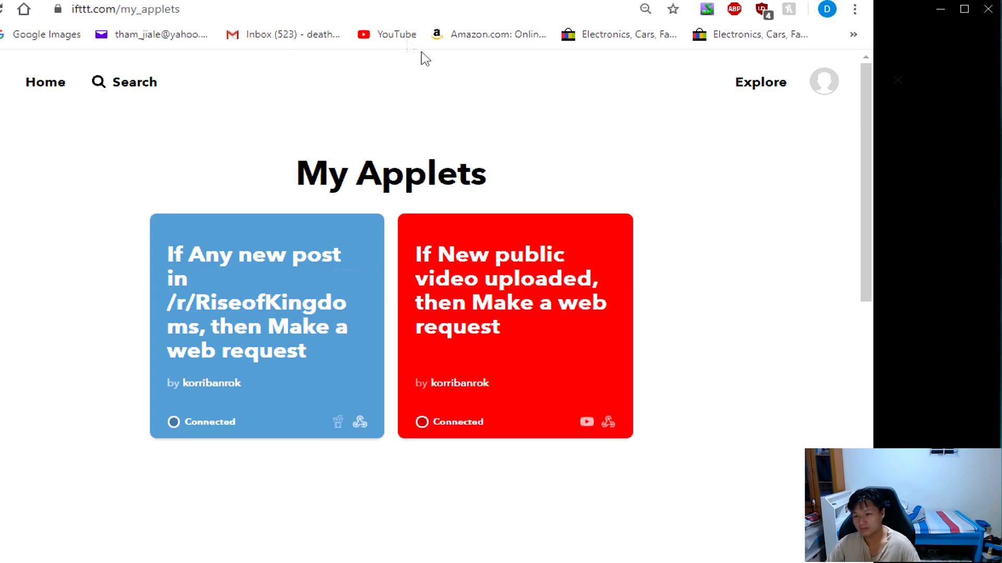
{"action": "left_click_drag", "start_coordinate": [330, 0], "coordinate": [394, 2]}
{"action": "left_click", "coordinate": [275, 38]}
{"action": "left_click", "coordinate": [262, 37]}
{"action": "left_click", "coordinate": [116, 114]}
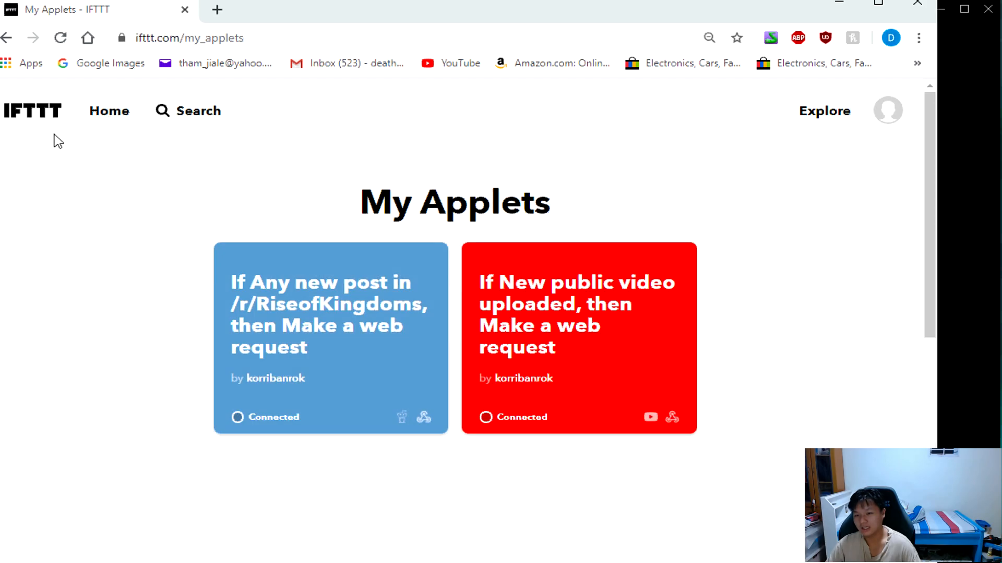
Start creating a new IFTTT applet from the account options, with the browser window fully in view.
{"action": "left_click", "coordinate": [888, 116]}
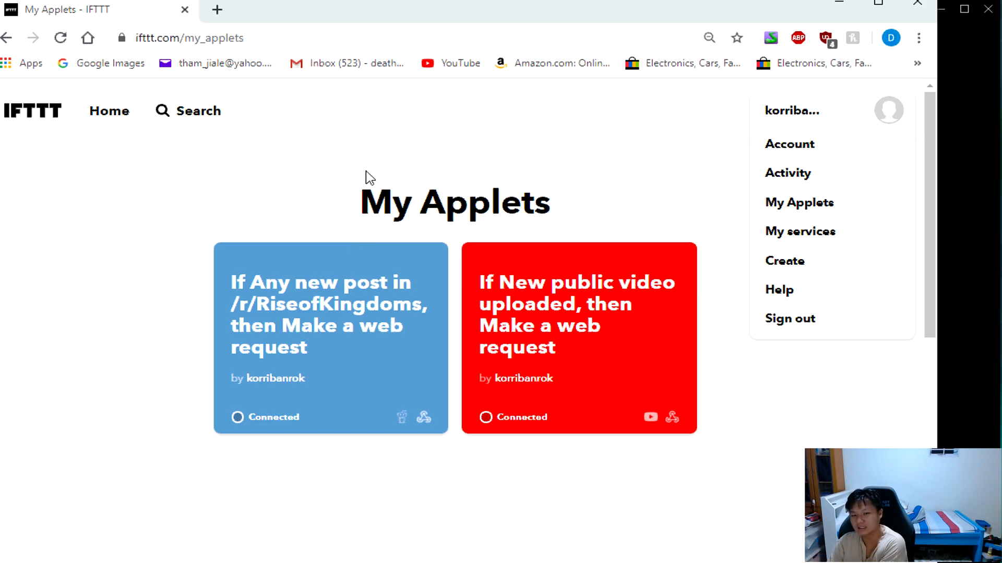
{"action": "left_click_drag", "start_coordinate": [543, 16], "coordinate": [591, 35]}
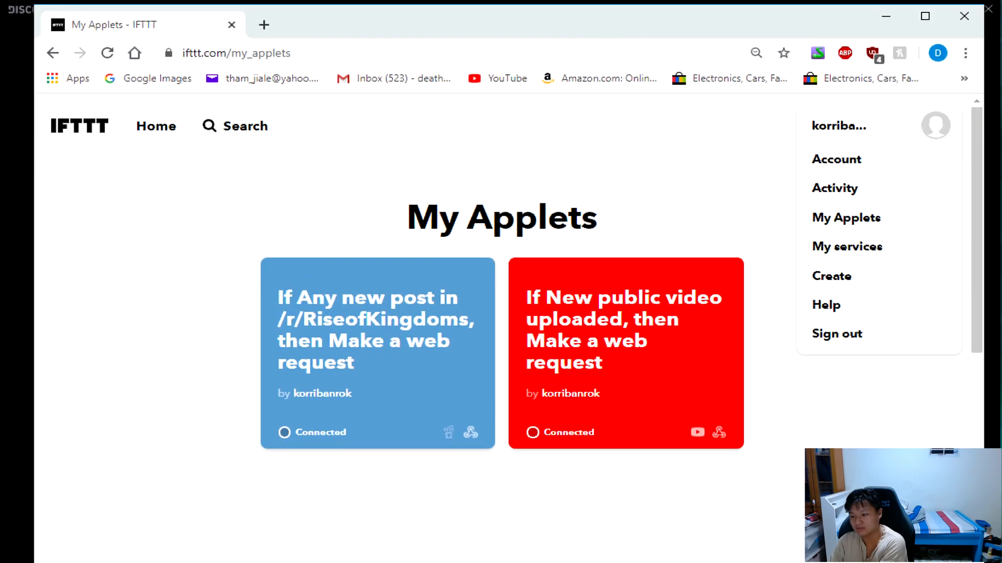
{"action": "left_click_drag", "start_coordinate": [600, 562], "coordinate": [600, 557]}
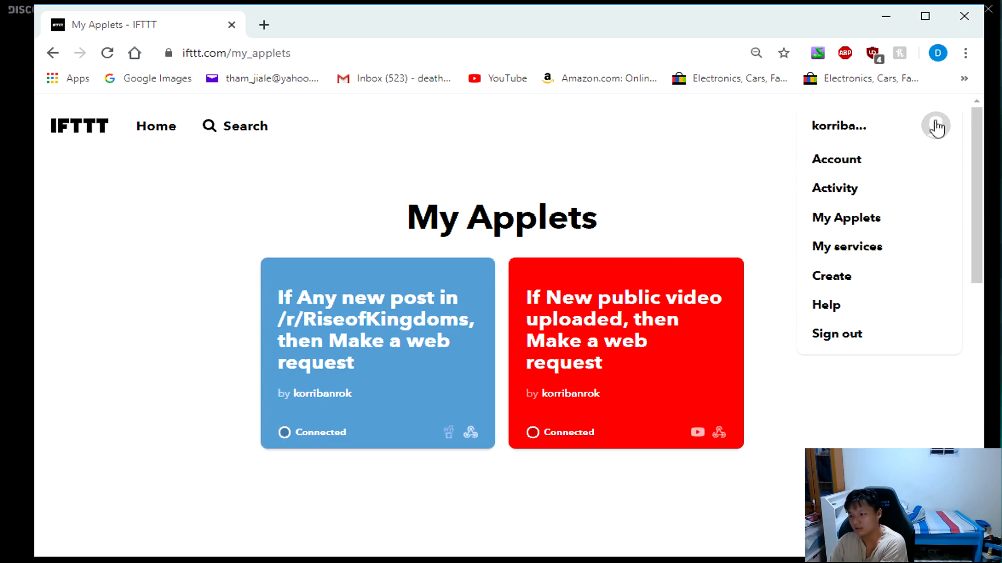
{"action": "left_click", "coordinate": [844, 286]}
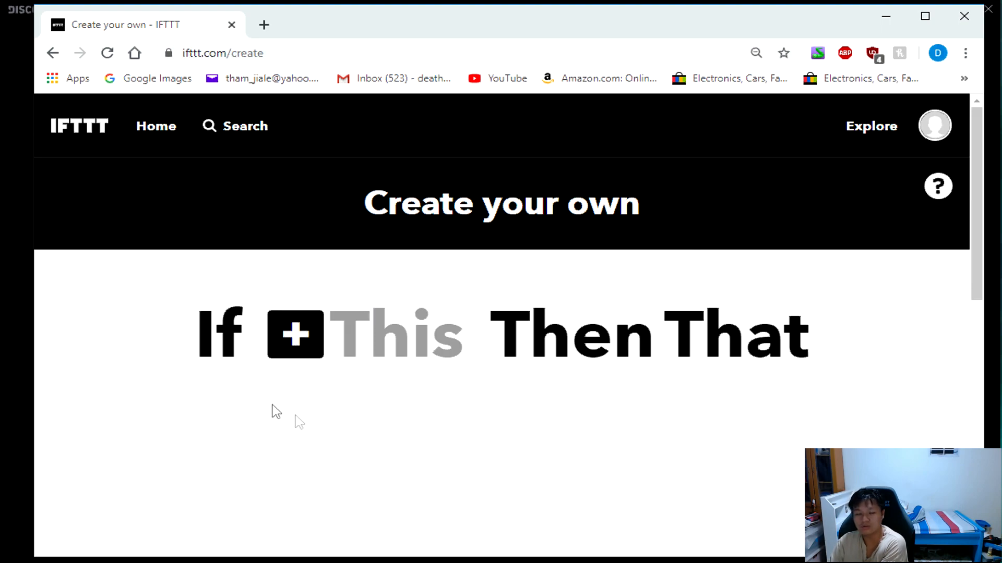
Set the applet's trigger to the YouTube service's "New public video uploaded by you".
{"action": "left_click", "coordinate": [296, 335]}
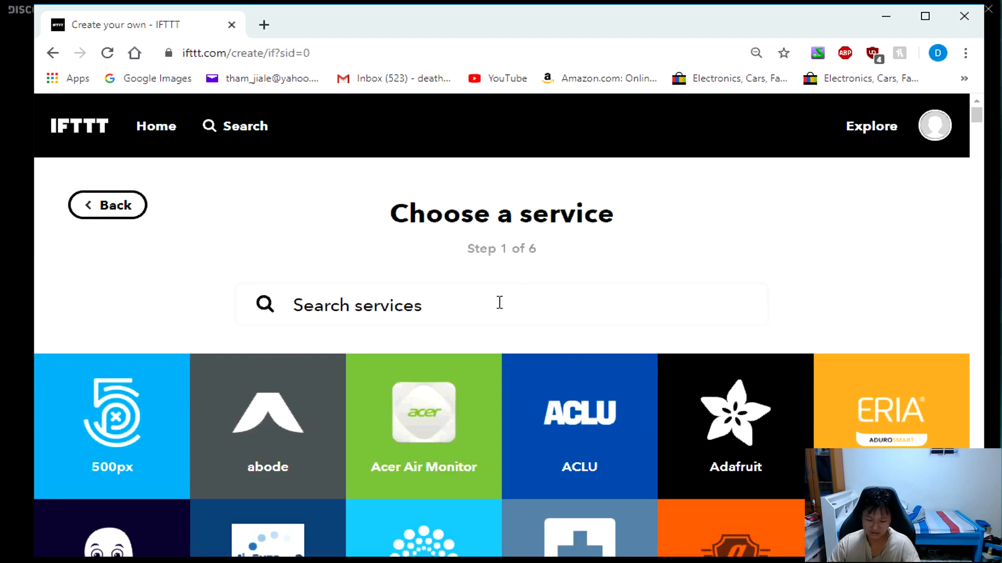
{"action": "type", "text": "youtub"}
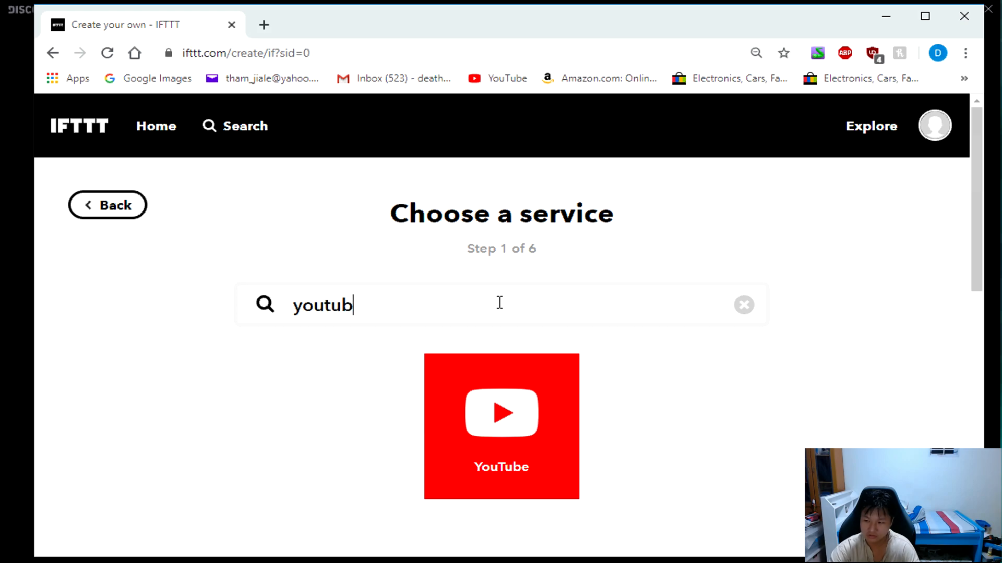
{"action": "left_click", "coordinate": [522, 413]}
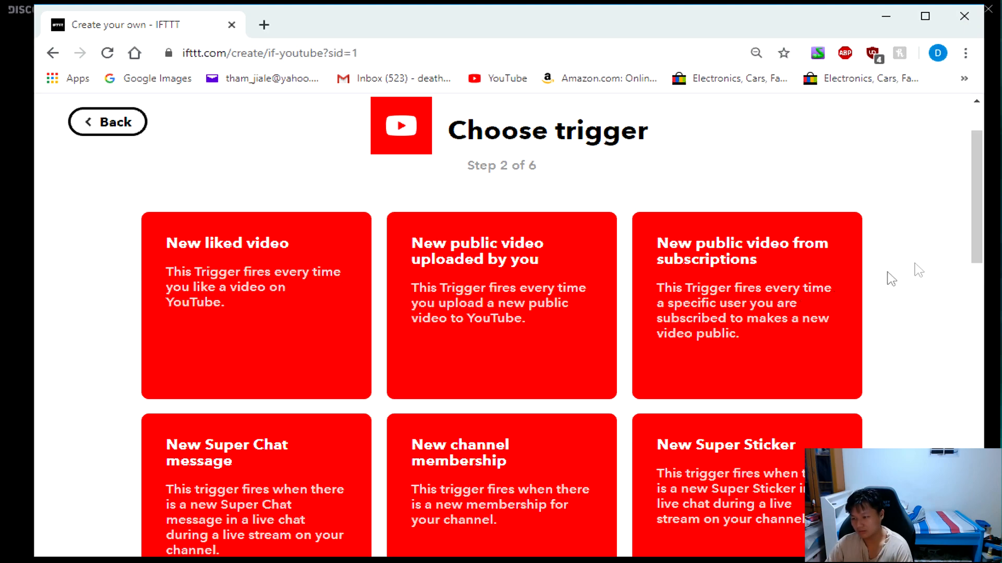
{"action": "mouse_move", "coordinate": [978, 219]}
{"action": "left_mouse_down"}
{"action": "mouse_move", "coordinate": [975, 257]}
{"action": "mouse_move", "coordinate": [980, 190]}
{"action": "mouse_move", "coordinate": [979, 199]}
{"action": "left_mouse_up"}
{"action": "left_click", "coordinate": [524, 324]}
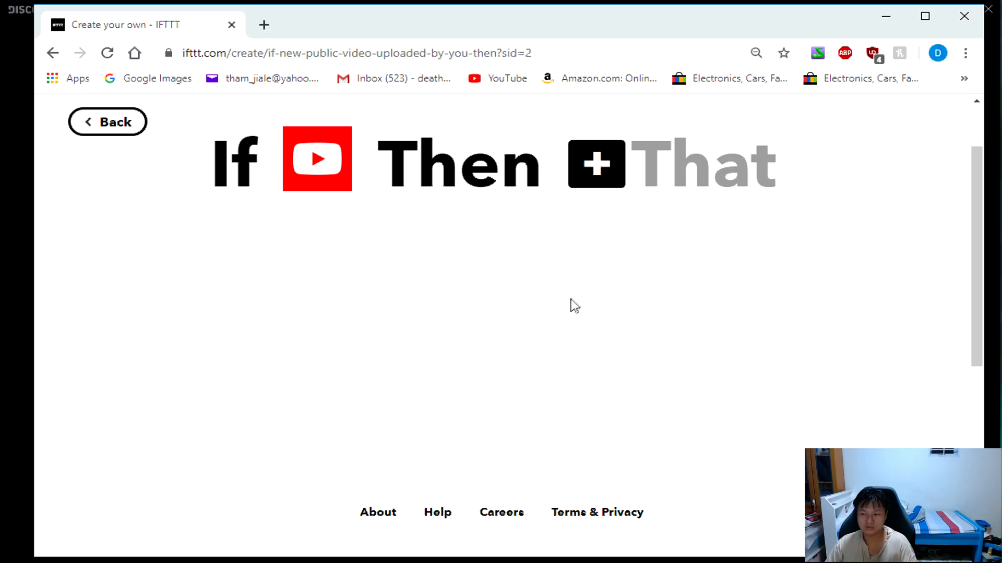
Set the applet's action to the Webhooks service's "Make a web request".
{"action": "left_click", "coordinate": [598, 165]}
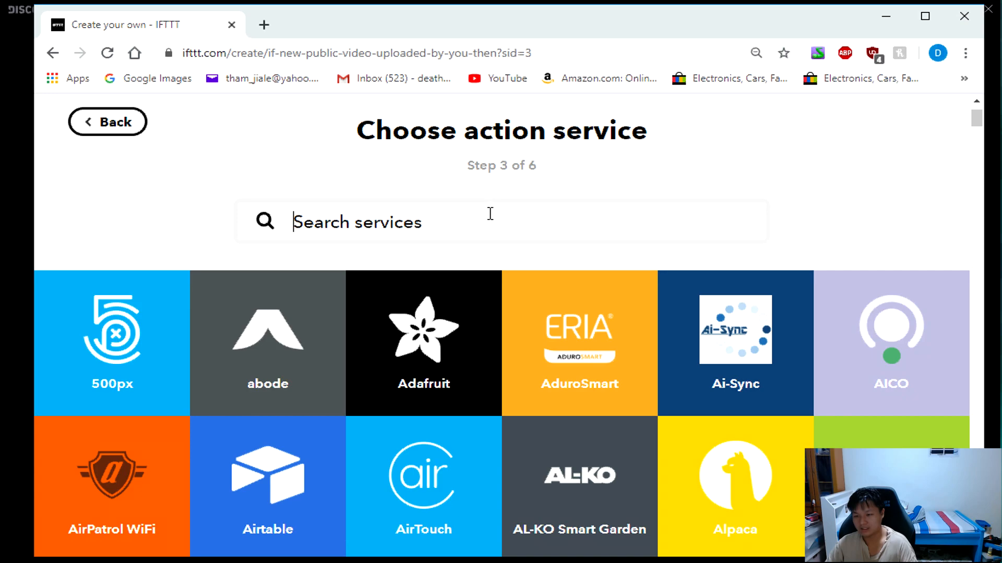
{"action": "type", "text": "webh"}
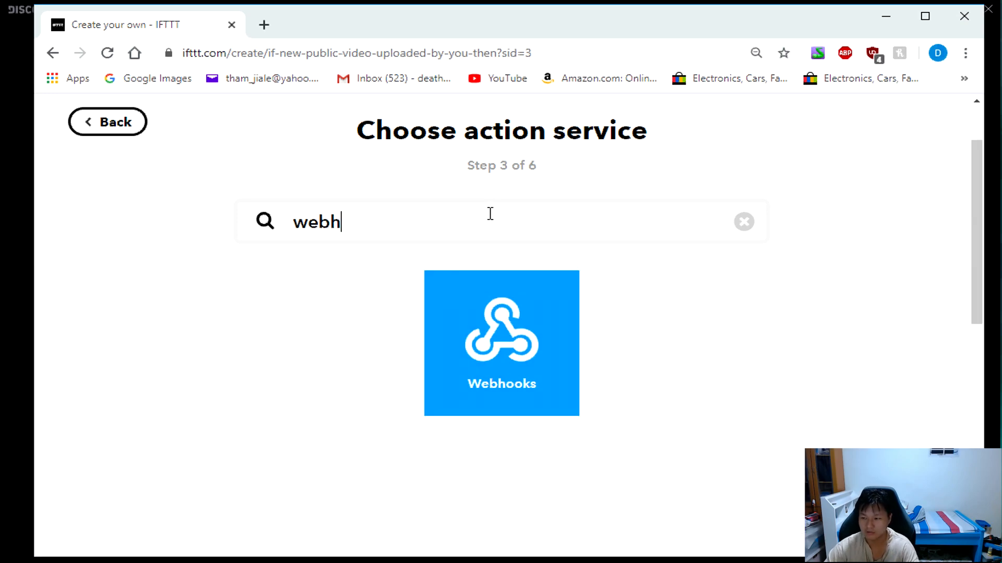
{"action": "left_click", "coordinate": [559, 396]}
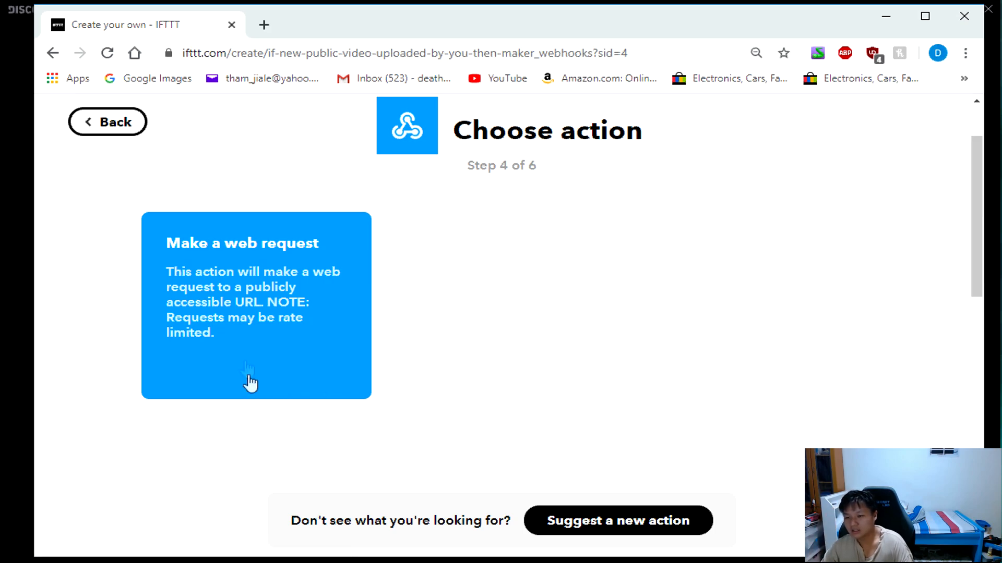
{"action": "left_click", "coordinate": [252, 345]}
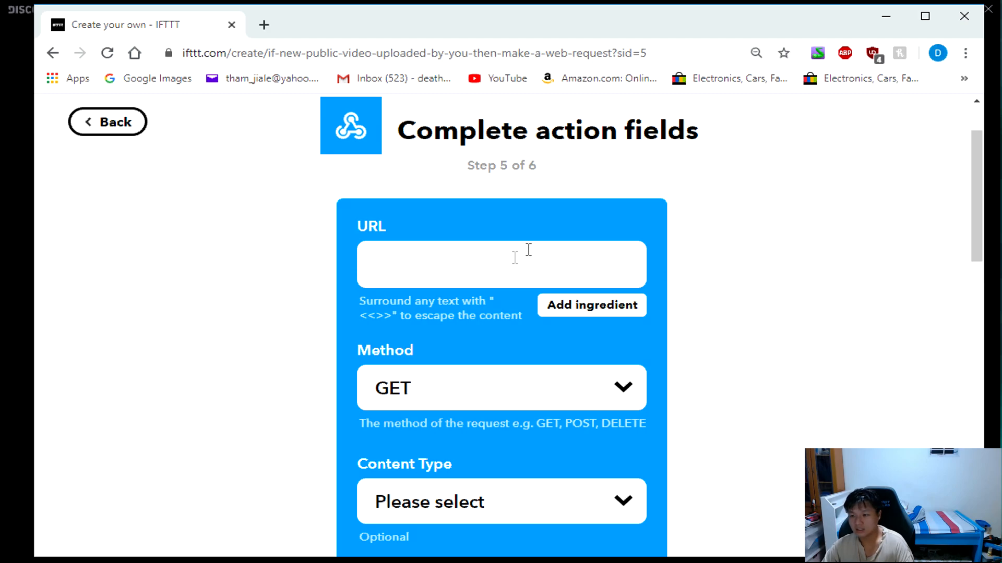
Switch to Discord, open the Captain Hook webhook for editing and copy its webhook URL.
{"action": "left_click", "coordinate": [21, 402]}
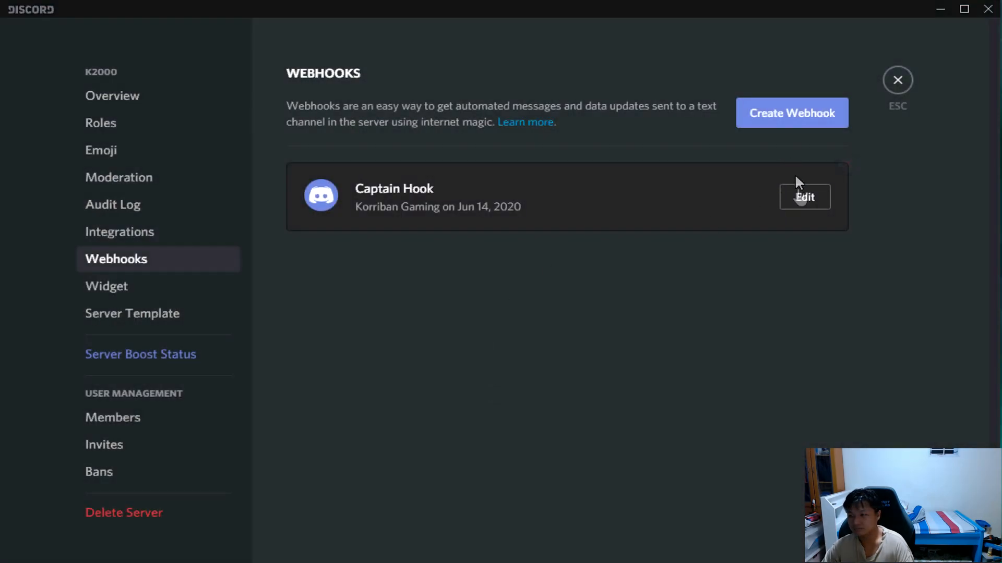
{"action": "left_click", "coordinate": [806, 201]}
{"action": "left_click", "coordinate": [474, 429]}
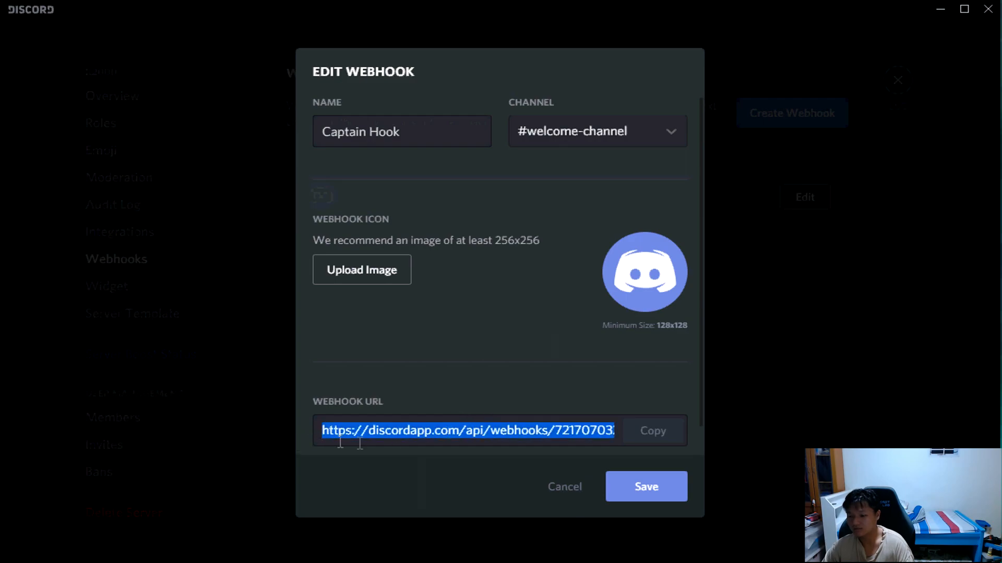
{"action": "right_click", "coordinate": [384, 432]}
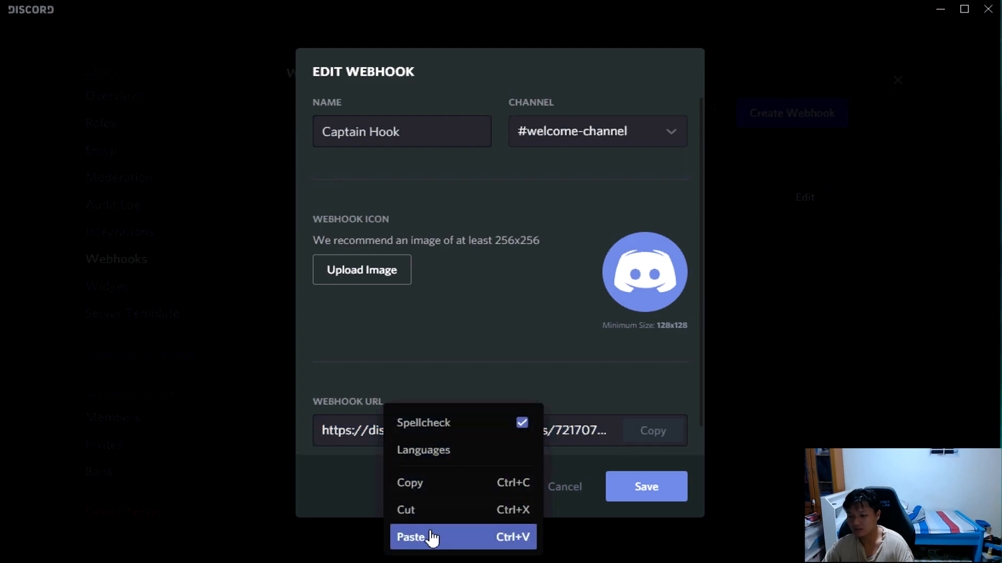
{"action": "left_click", "coordinate": [440, 490]}
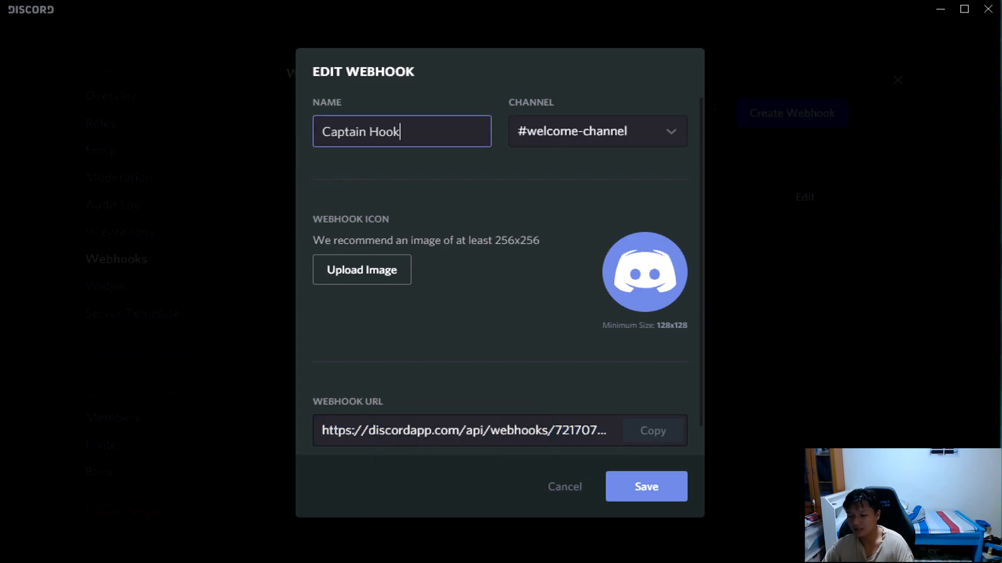
Return to the IFTTT page in the browser and paste the copied webhook address into the web request's URL field.
{"action": "key", "text": "alt+Tab"}
{"action": "right_click", "coordinate": [421, 268]}
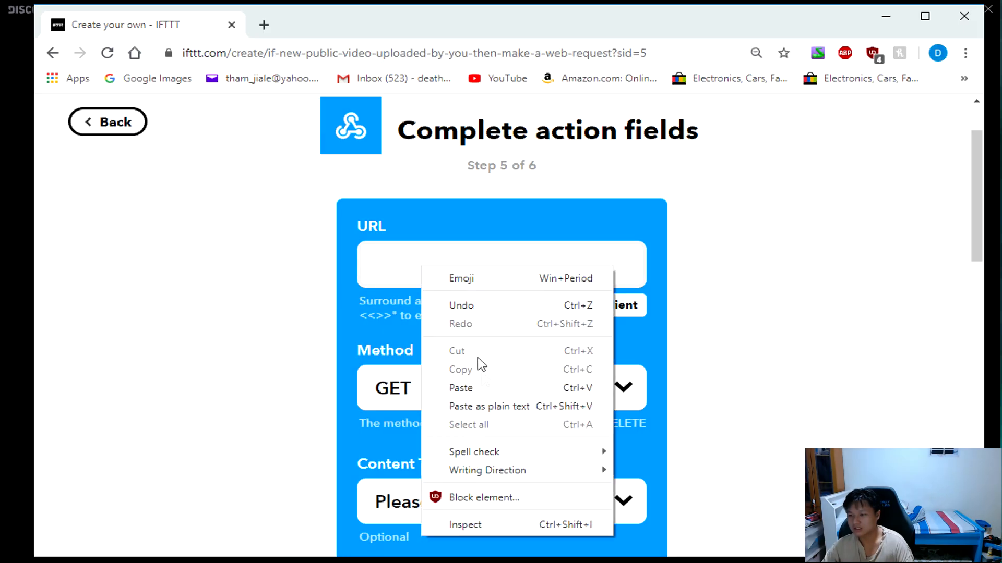
{"action": "left_click", "coordinate": [486, 389]}
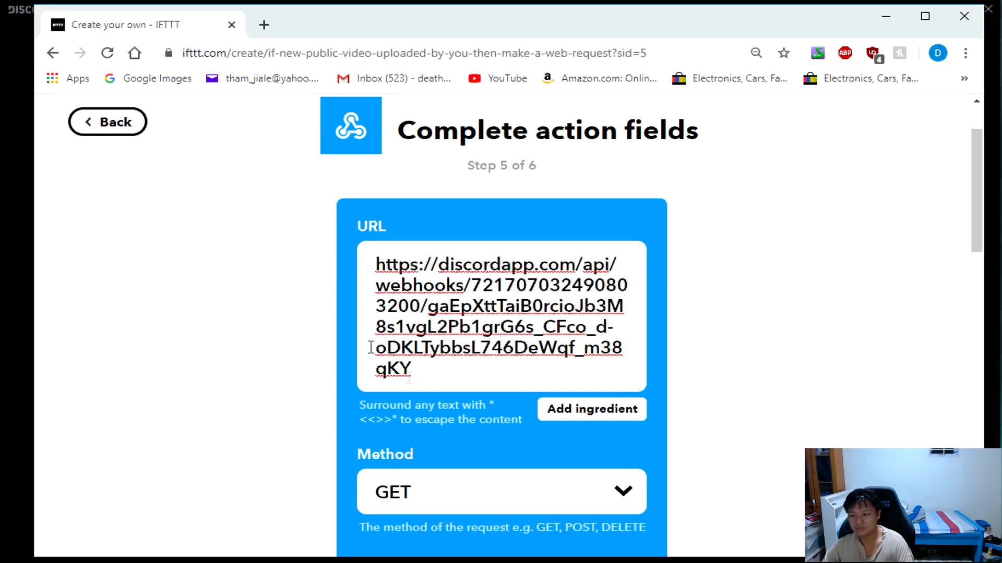
Set the web request's method to POST and its content type to application/json.
{"action": "scroll", "coordinate": [539, 342], "scroll_direction": "down", "scroll_amount": 2}
{"action": "scroll", "coordinate": [539, 343], "scroll_direction": "down", "scroll_amount": 2}
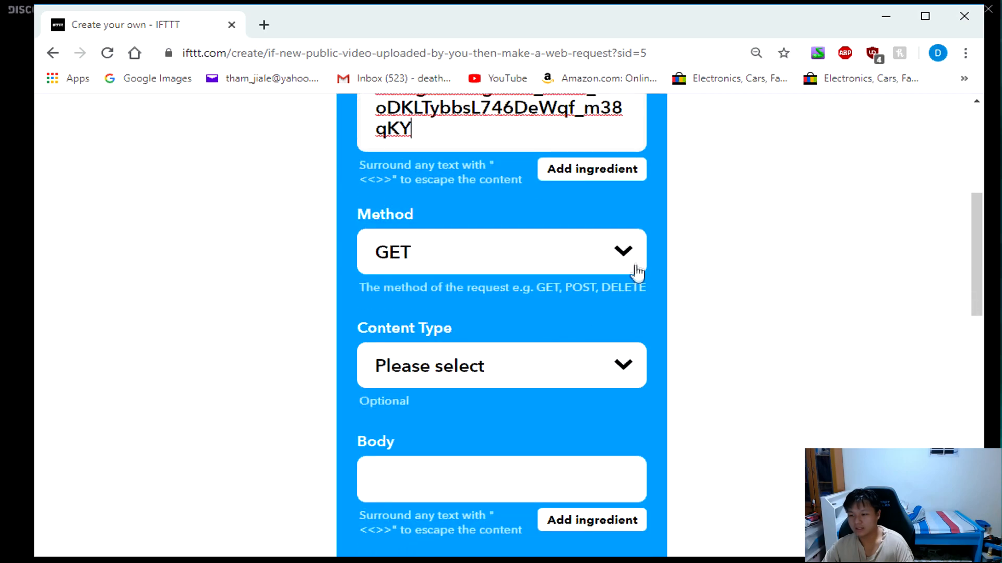
{"action": "left_click", "coordinate": [632, 263]}
{"action": "left_click", "coordinate": [488, 307]}
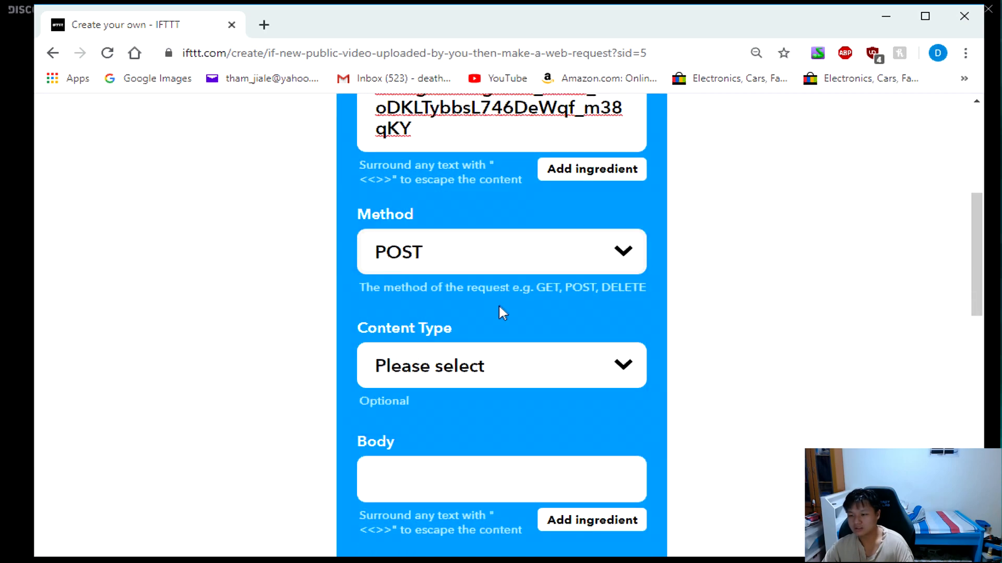
{"action": "left_click", "coordinate": [599, 363]}
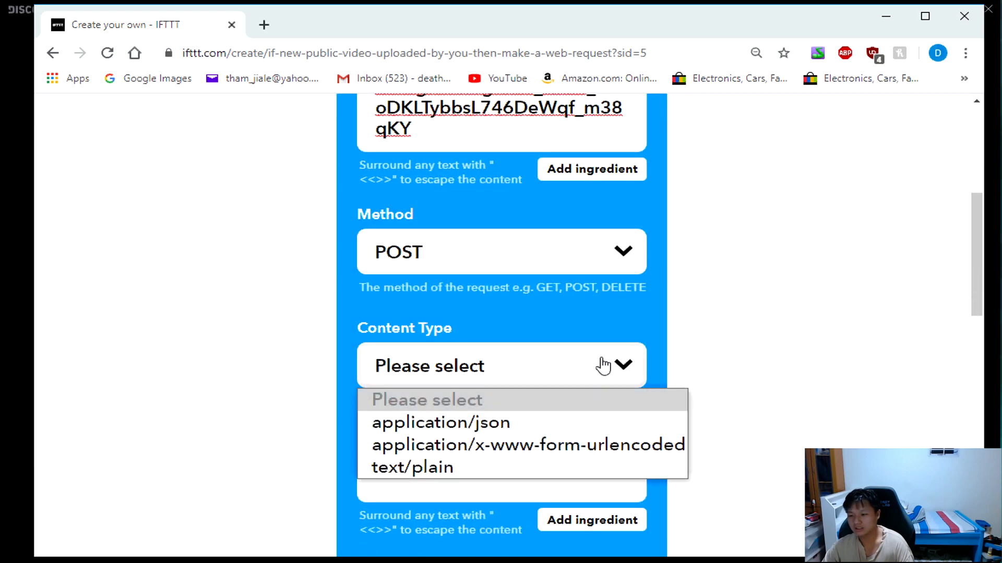
{"action": "left_click", "coordinate": [493, 432]}
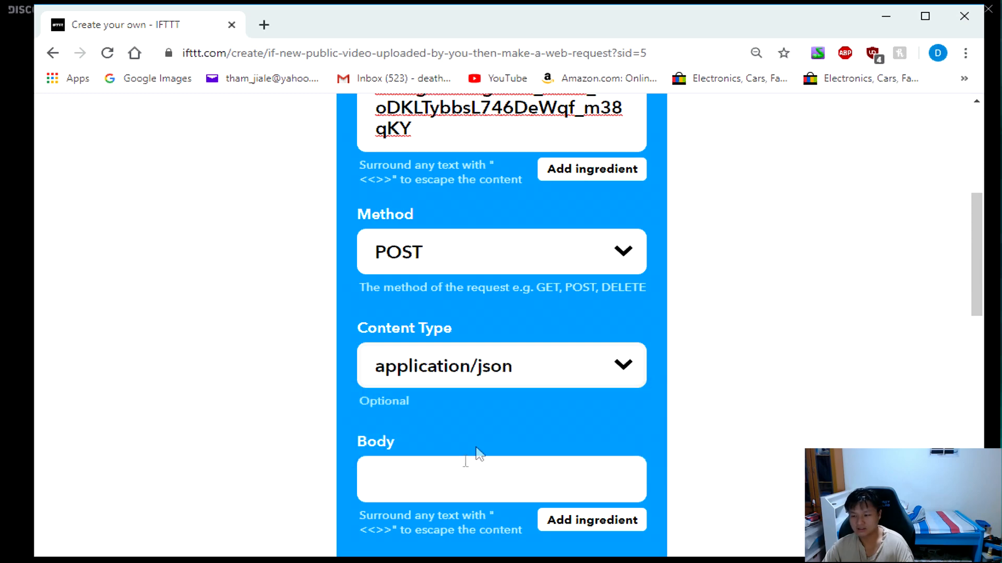
Paste a JSON body with username, avatar_url and content that uses the AuthorName, Title, CreatedAt and Url ingredients.
{"action": "scroll", "coordinate": [457, 463], "scroll_direction": "down", "scroll_amount": 3}
{"action": "left_click", "coordinate": [478, 315]}
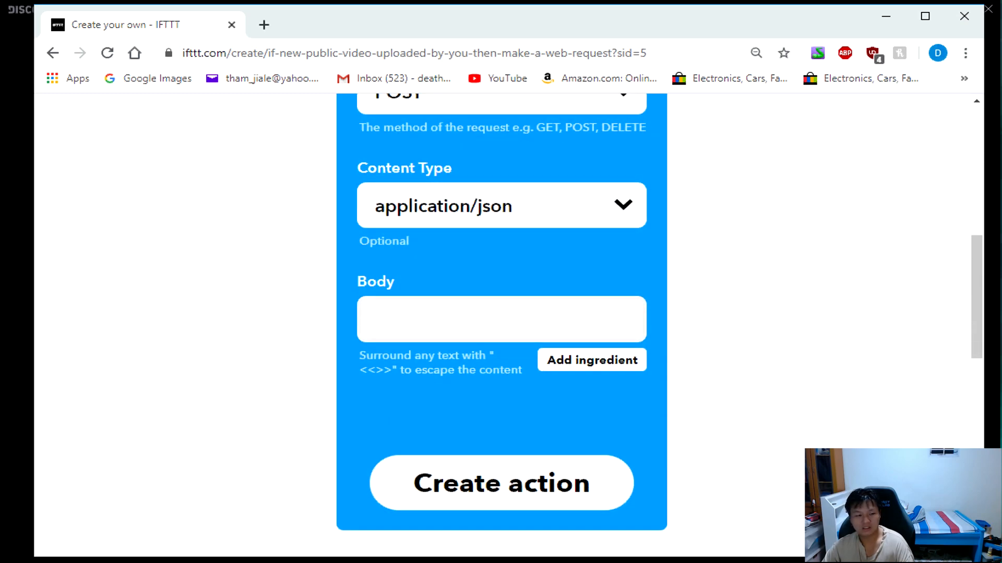
{"action": "key", "text": "alt+Tab"}
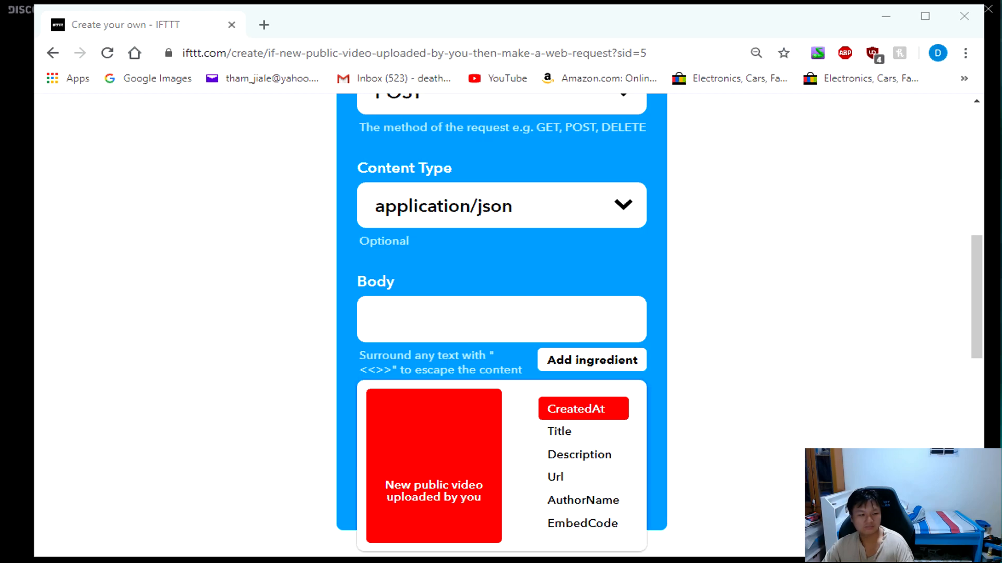
{"action": "left_click", "coordinate": [438, 330]}
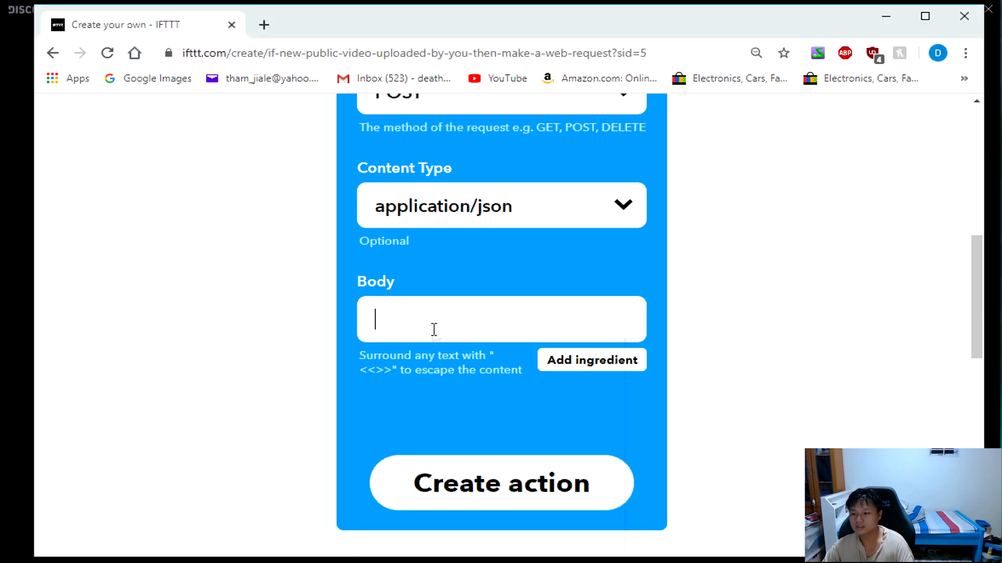
{"action": "right_click", "coordinate": [433, 328]}
{"action": "left_click", "coordinate": [460, 471]}
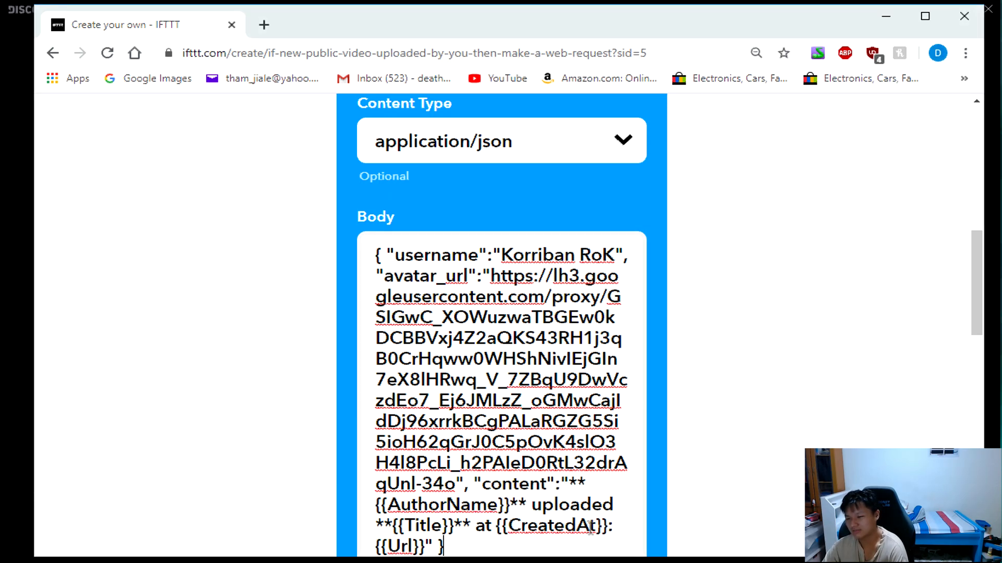
Create the web request action and finish the applet so that it is connected.
{"action": "scroll", "coordinate": [533, 434], "scroll_direction": "down", "scroll_amount": 2}
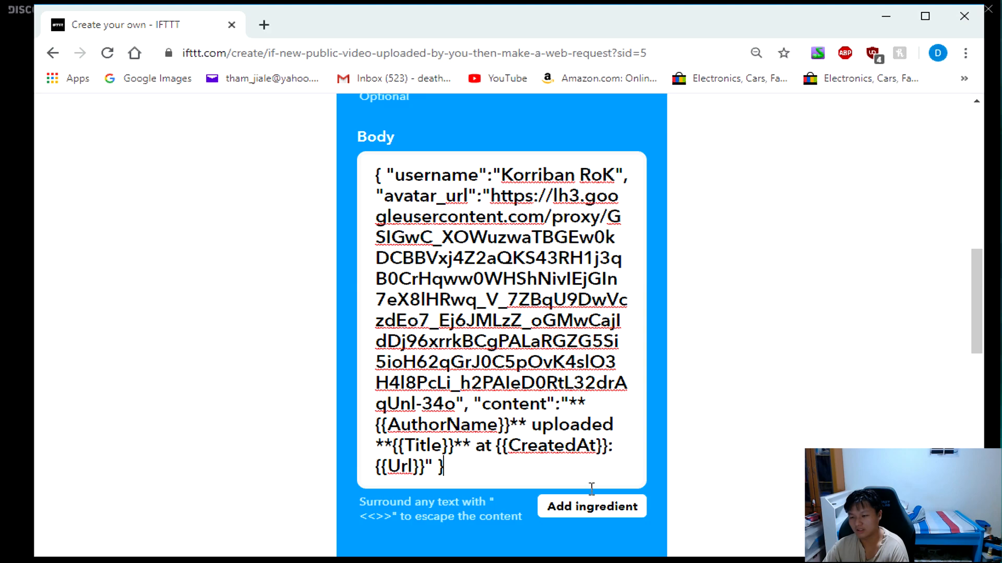
{"action": "scroll", "coordinate": [626, 497], "scroll_direction": "down", "scroll_amount": 3}
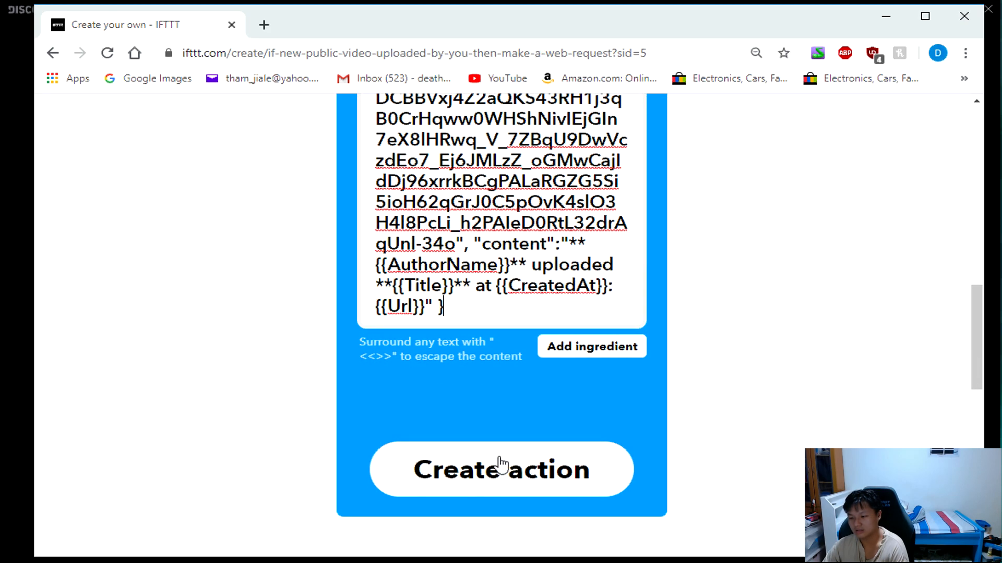
{"action": "left_click", "coordinate": [500, 464]}
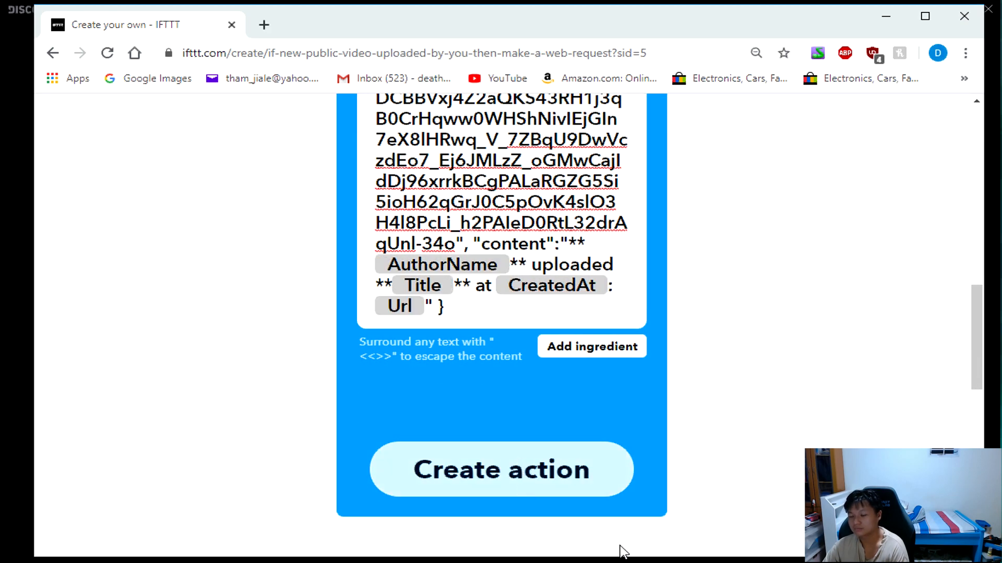
{"action": "scroll", "coordinate": [736, 360], "scroll_direction": "up", "scroll_amount": 10}
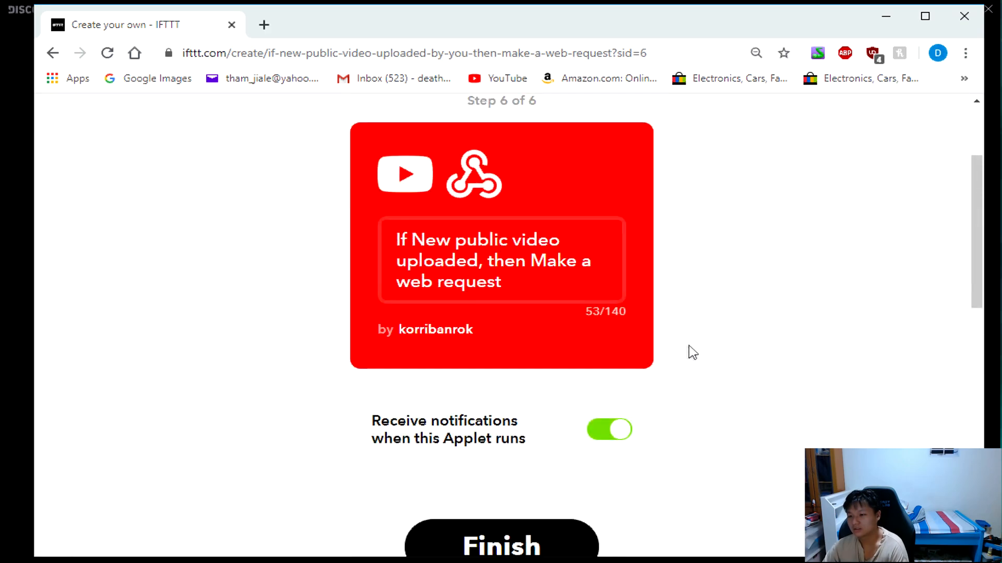
{"action": "scroll", "coordinate": [597, 425], "scroll_direction": "down", "scroll_amount": 2}
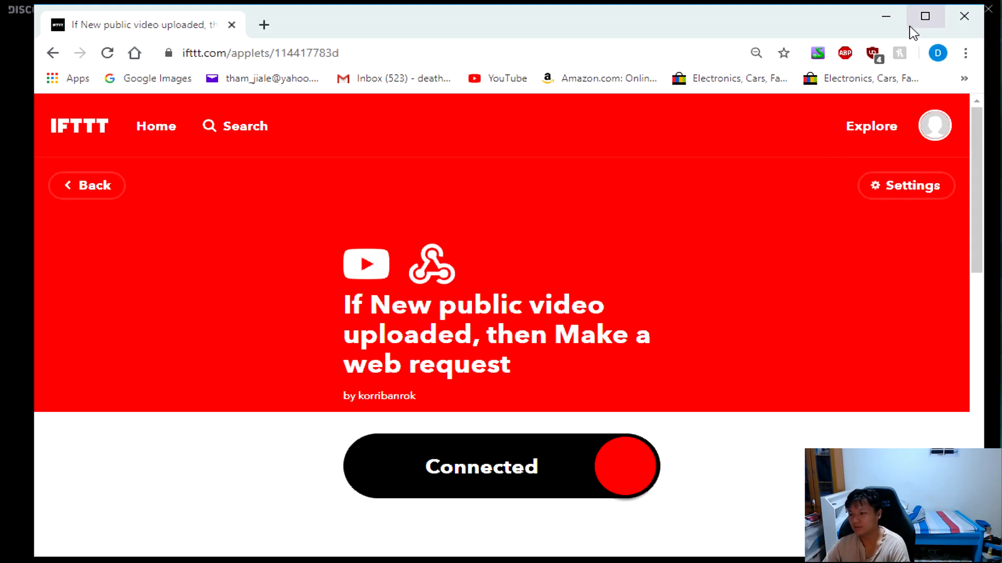
Minimize the browser to return to Discord, save and reopen the Captain Hook webhook, and set its channel to #youtube.
{"action": "left_click", "coordinate": [886, 17]}
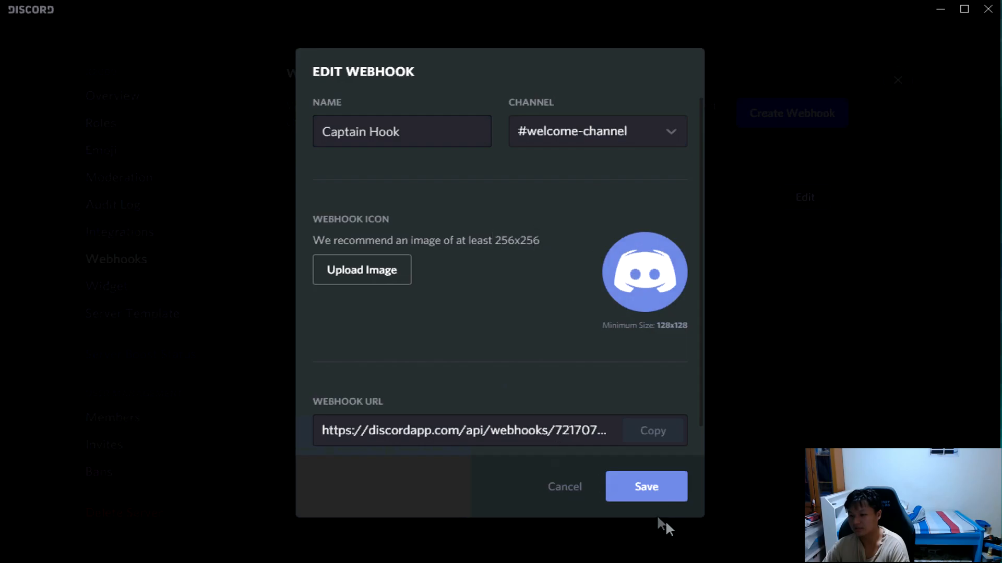
{"action": "left_click", "coordinate": [647, 498]}
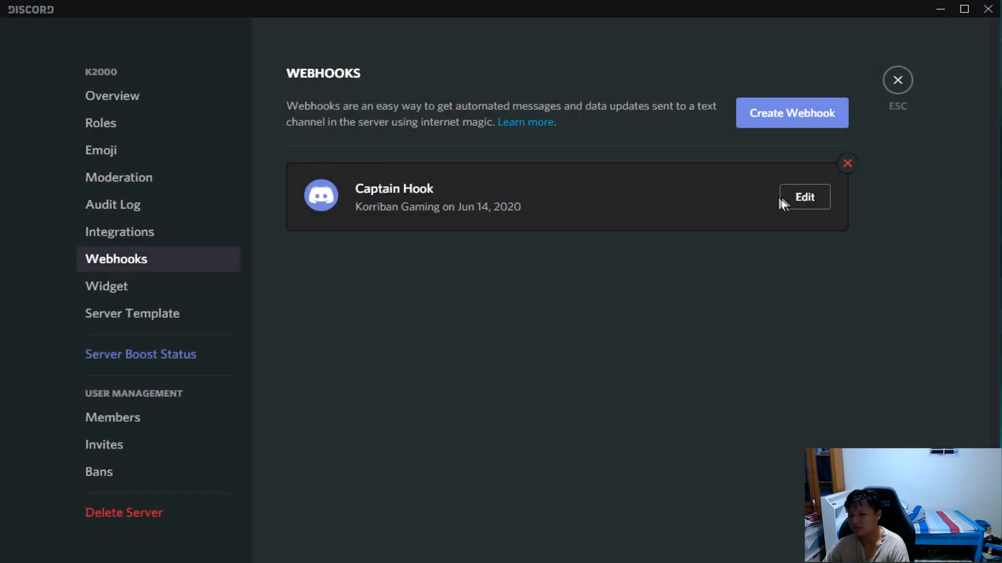
{"action": "left_click", "coordinate": [782, 199]}
{"action": "left_click", "coordinate": [631, 131]}
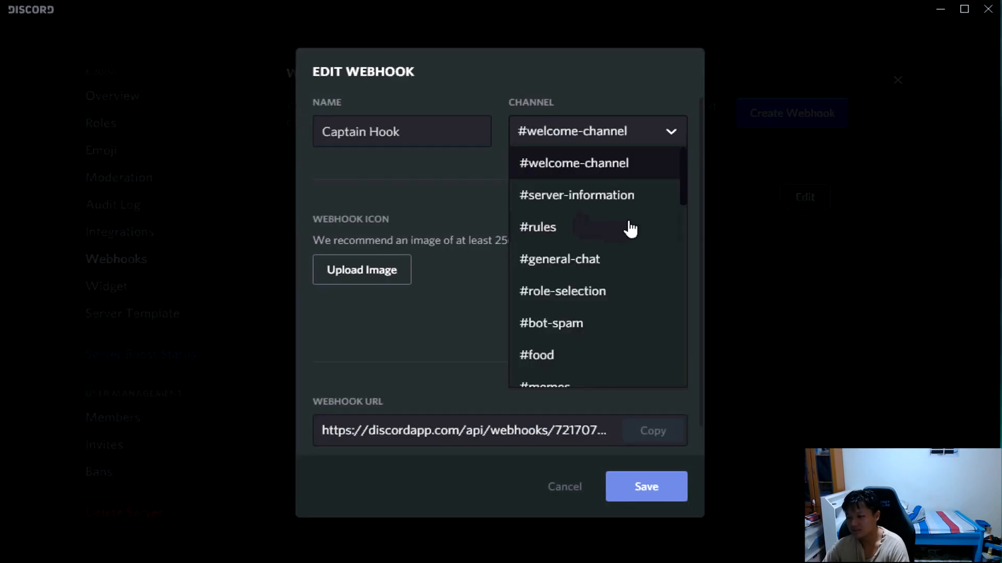
{"action": "scroll", "coordinate": [574, 271], "scroll_direction": "down", "scroll_amount": 5}
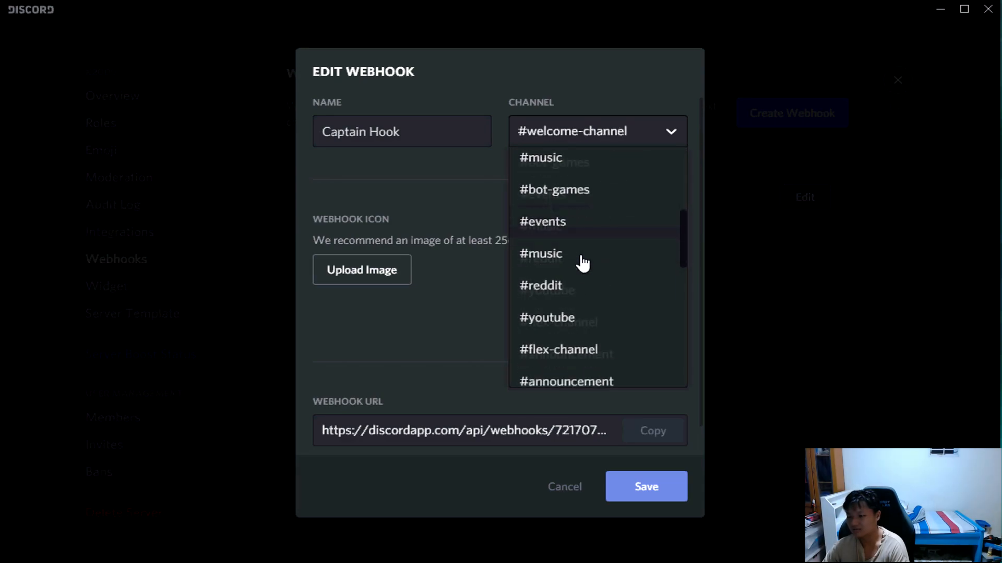
{"action": "scroll", "coordinate": [582, 263], "scroll_direction": "down", "scroll_amount": 3}
{"action": "left_click", "coordinate": [593, 180]}
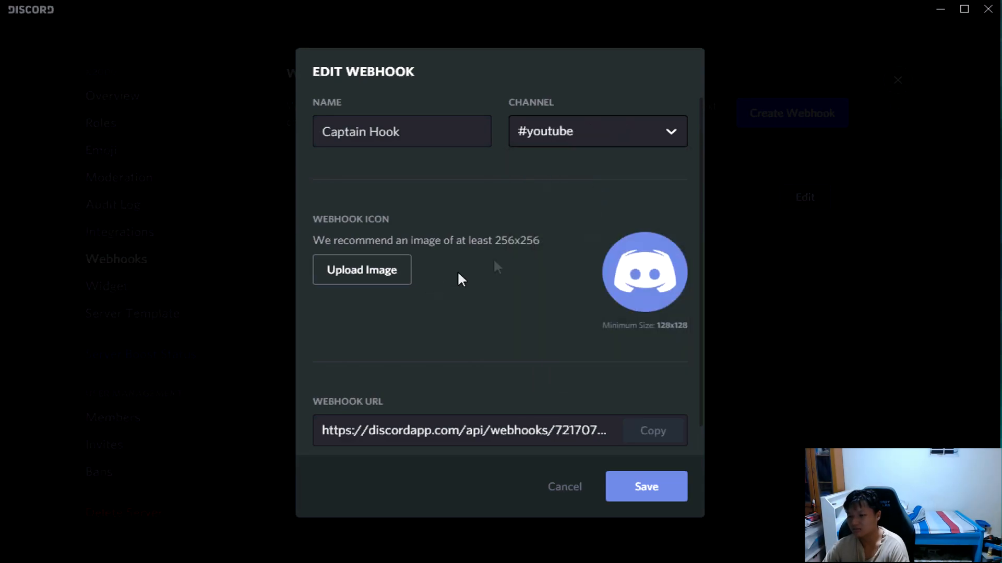
Rename the webhook as Yotube and save its changes.
{"action": "triple_click", "coordinate": [407, 138]}
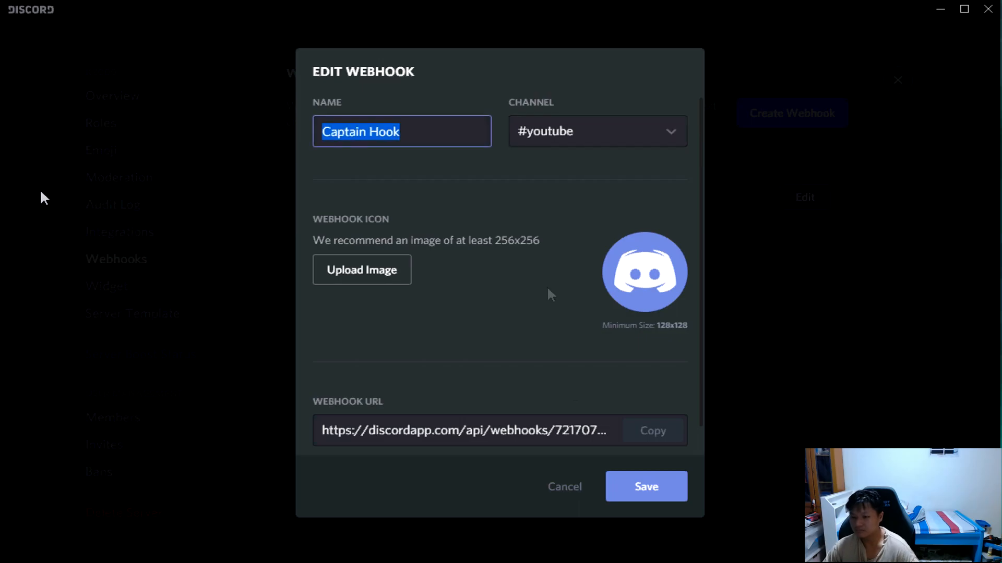
{"action": "type", "text": "Yotube"}
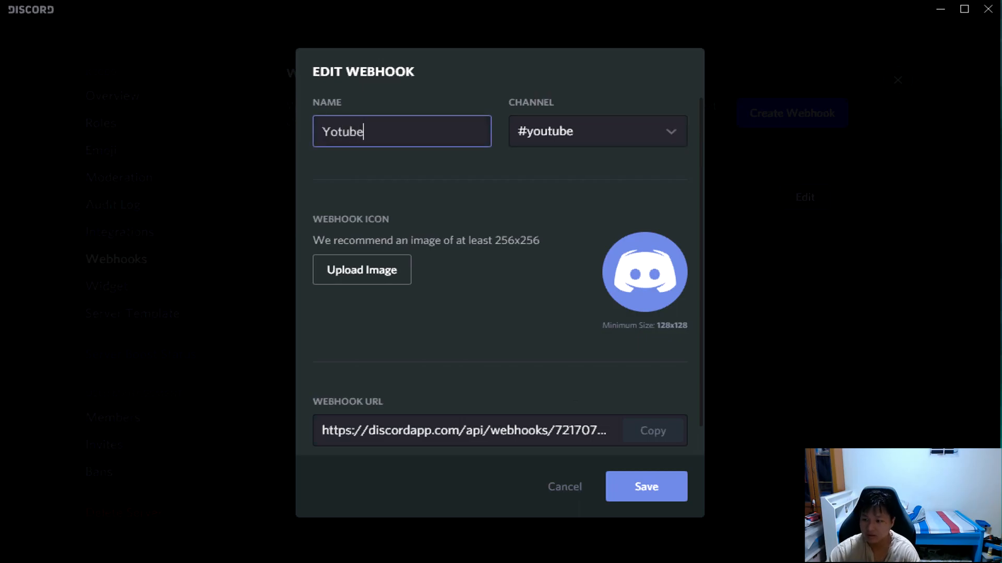
{"action": "left_click", "coordinate": [643, 500]}
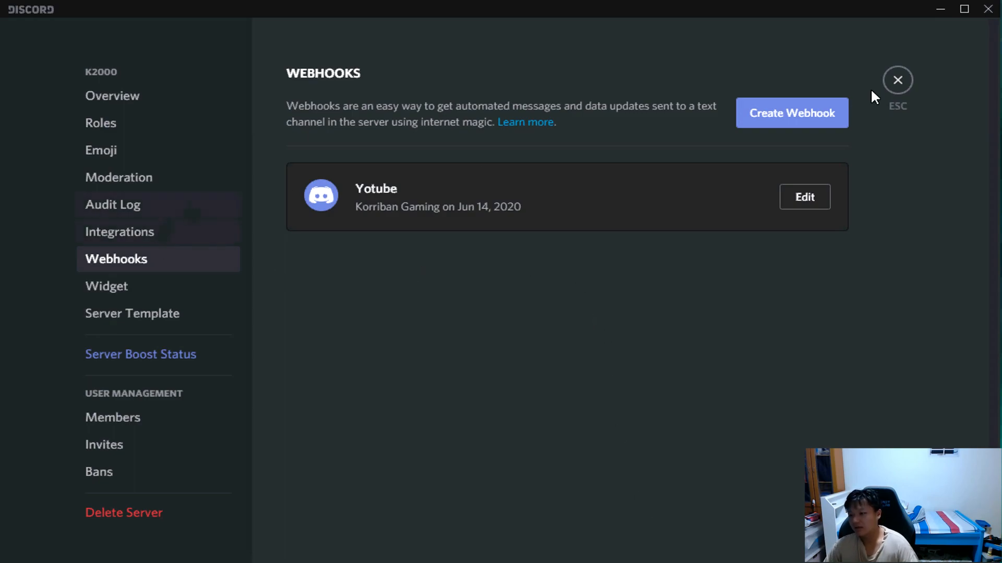
Leave the server settings and locate the youtube channel in the K2000 server's channel list.
{"action": "left_click", "coordinate": [910, 88]}
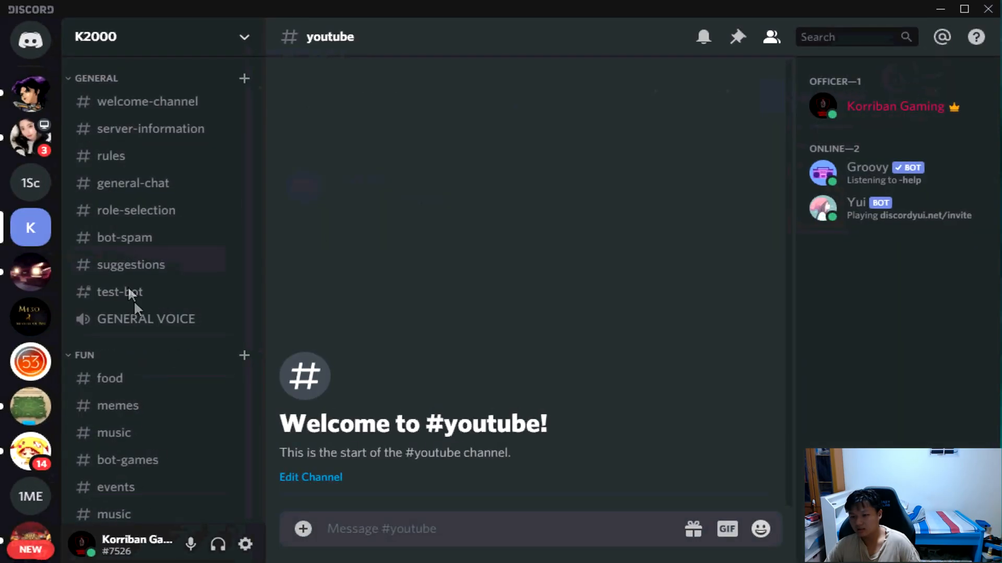
{"action": "scroll", "coordinate": [185, 417], "scroll_direction": "down", "scroll_amount": 2}
{"action": "scroll", "coordinate": [184, 408], "scroll_direction": "down", "scroll_amount": 2}
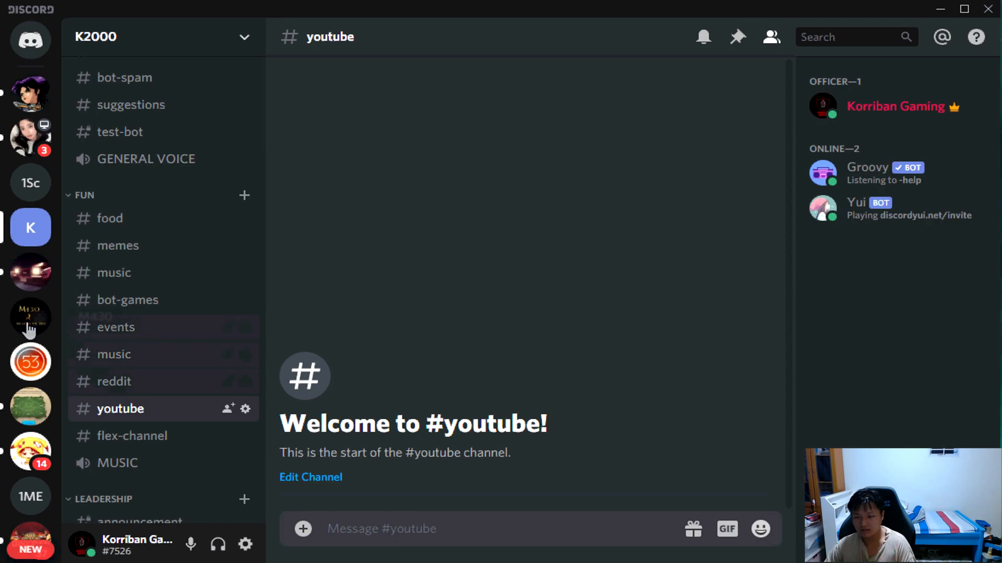
Open the M430 server's youtube channel and examine the upload posts made there by the webhook bot.
{"action": "left_click", "coordinate": [29, 327]}
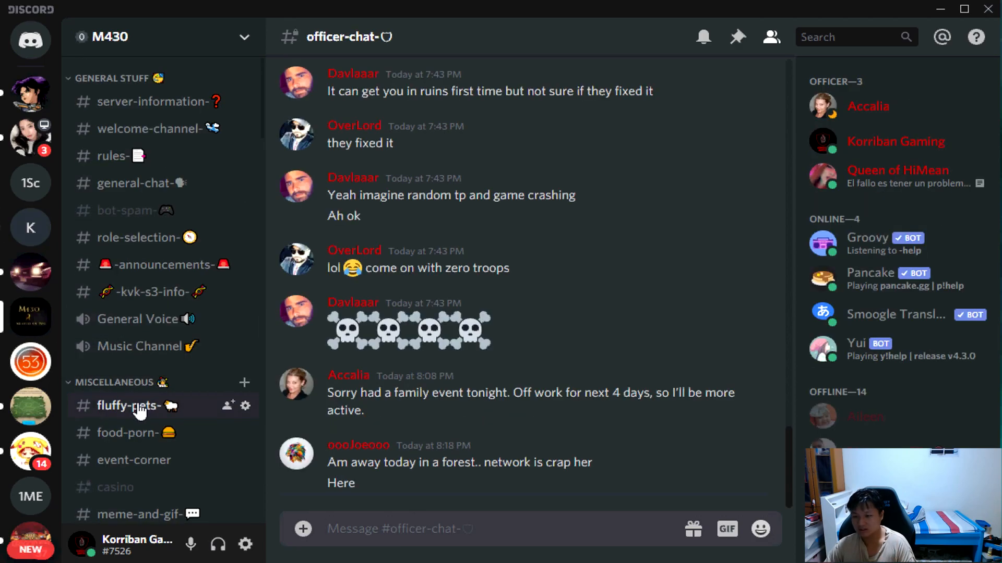
{"action": "scroll", "coordinate": [139, 404], "scroll_direction": "down", "scroll_amount": 5}
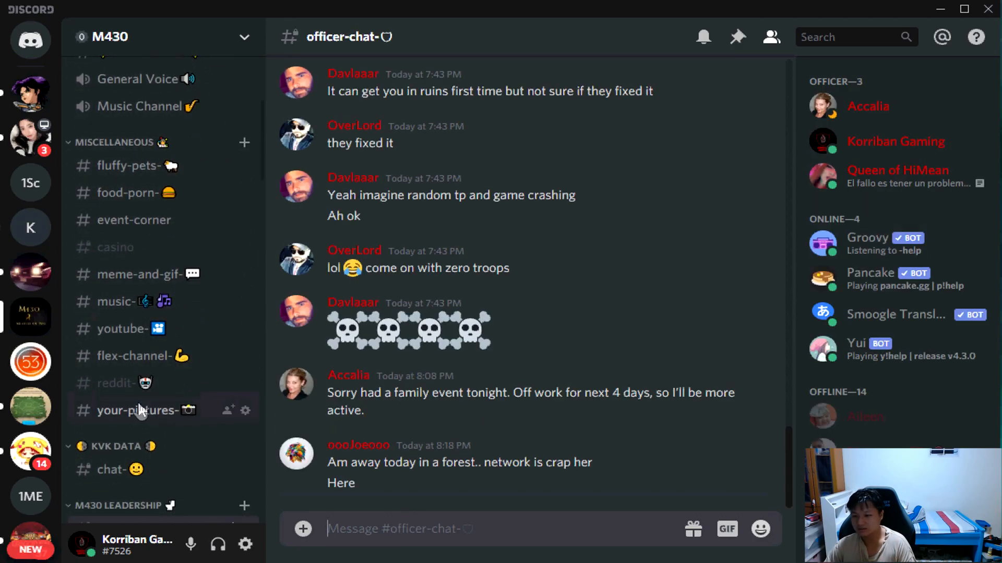
{"action": "left_click", "coordinate": [185, 334]}
{"action": "scroll", "coordinate": [603, 399], "scroll_direction": "up", "scroll_amount": 2}
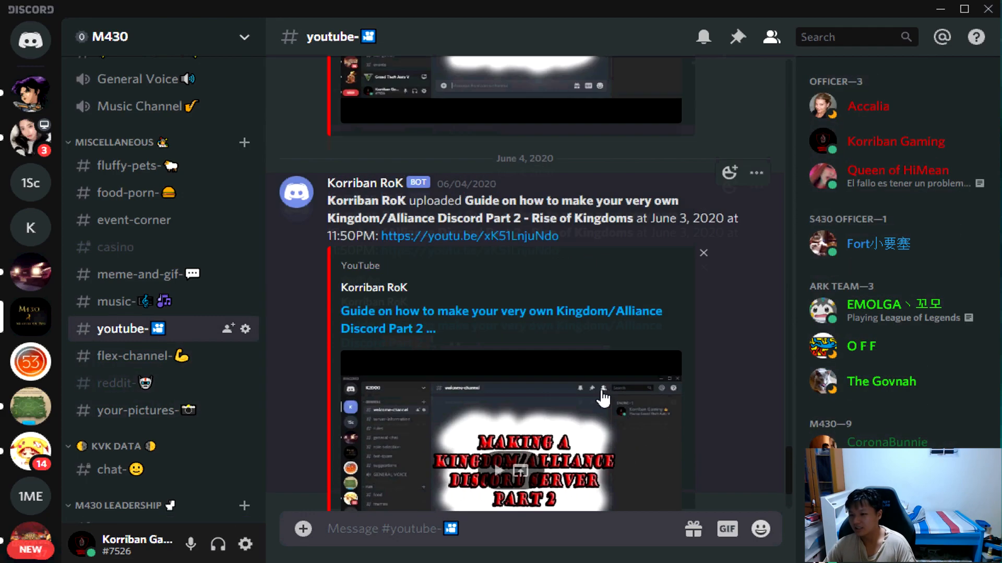
{"action": "scroll", "coordinate": [596, 394], "scroll_direction": "up", "scroll_amount": 5}
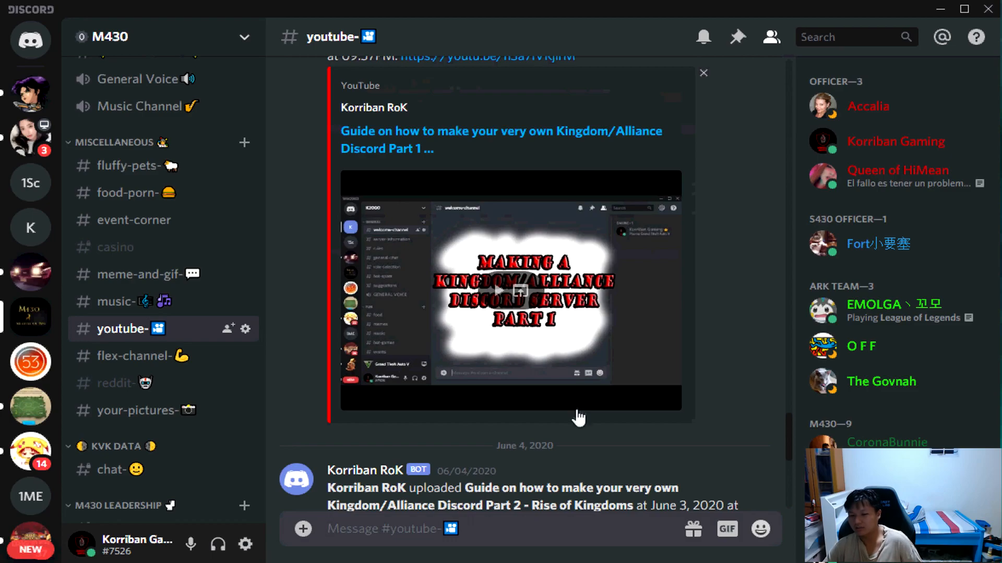
{"action": "scroll", "coordinate": [538, 381], "scroll_direction": "up", "scroll_amount": 3}
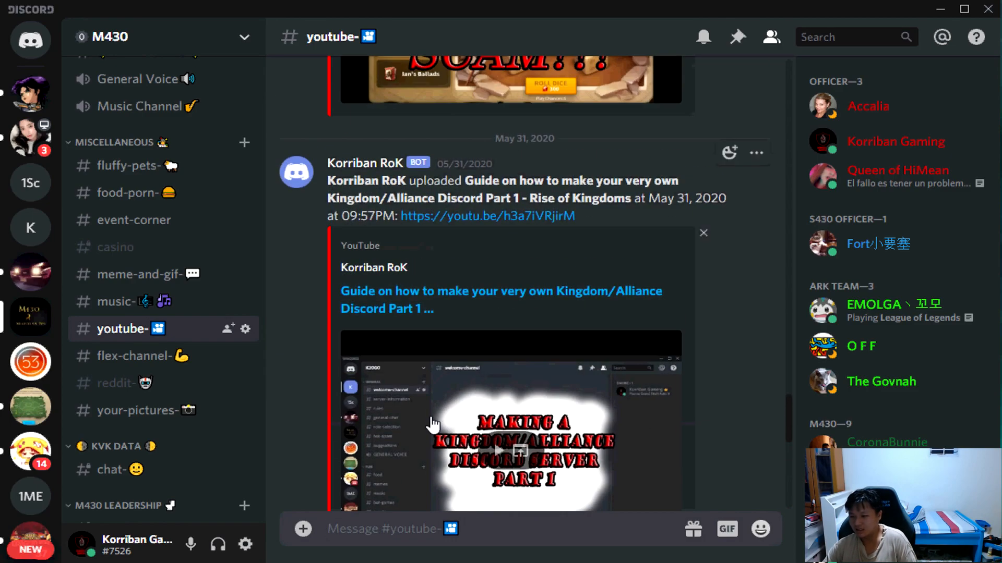
{"action": "scroll", "coordinate": [417, 386], "scroll_direction": "up", "scroll_amount": 3}
{"action": "scroll", "coordinate": [401, 356], "scroll_direction": "down", "scroll_amount": 3}
{"action": "scroll", "coordinate": [643, 365], "scroll_direction": "down", "scroll_amount": 4}
{"action": "scroll", "coordinate": [619, 371], "scroll_direction": "down", "scroll_amount": 5}
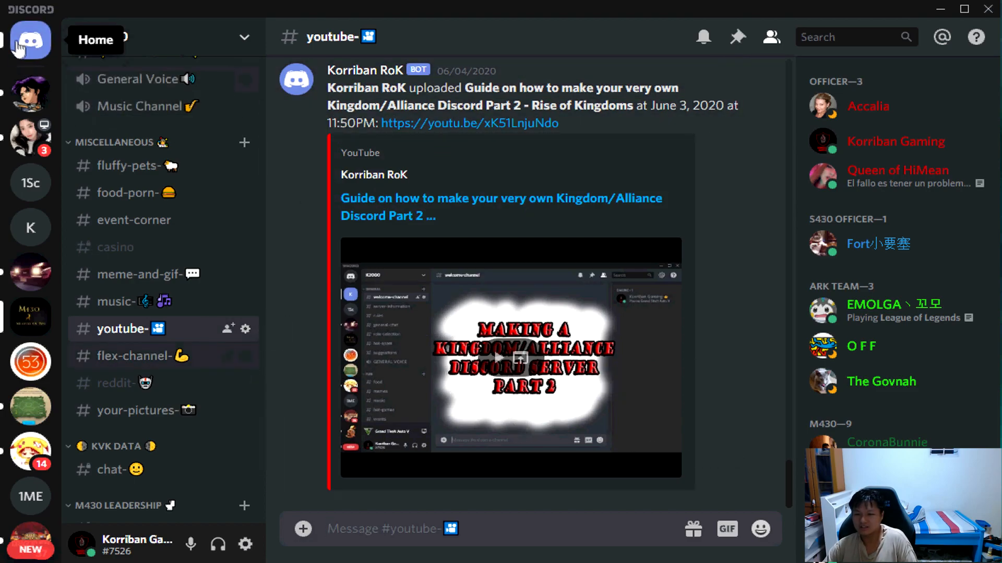
Return to the K2000 server's reddit channel and create a new webhook in the server settings.
{"action": "left_click", "coordinate": [31, 228]}
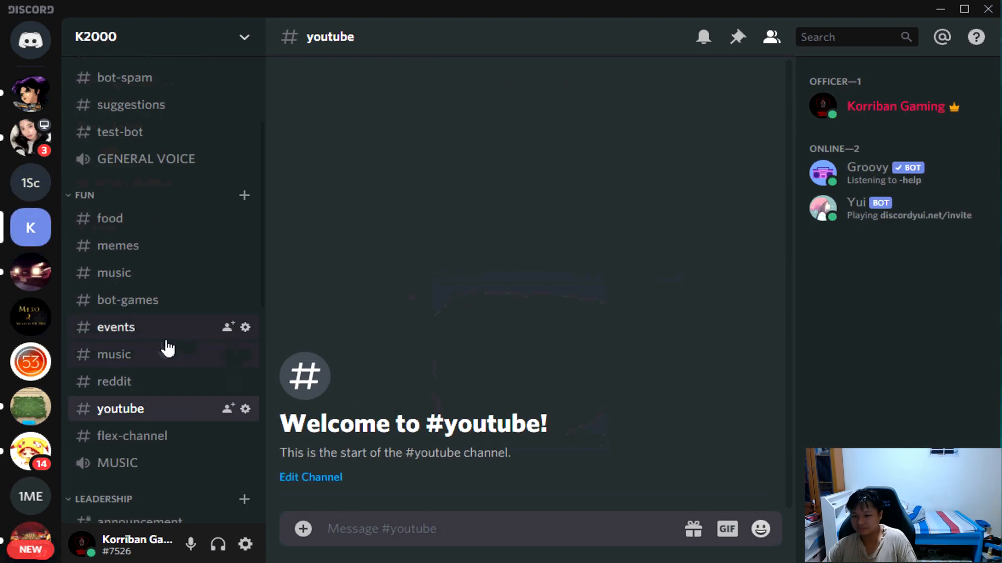
{"action": "left_click", "coordinate": [114, 381]}
{"action": "scroll", "coordinate": [245, 173], "scroll_direction": "up", "scroll_amount": 3}
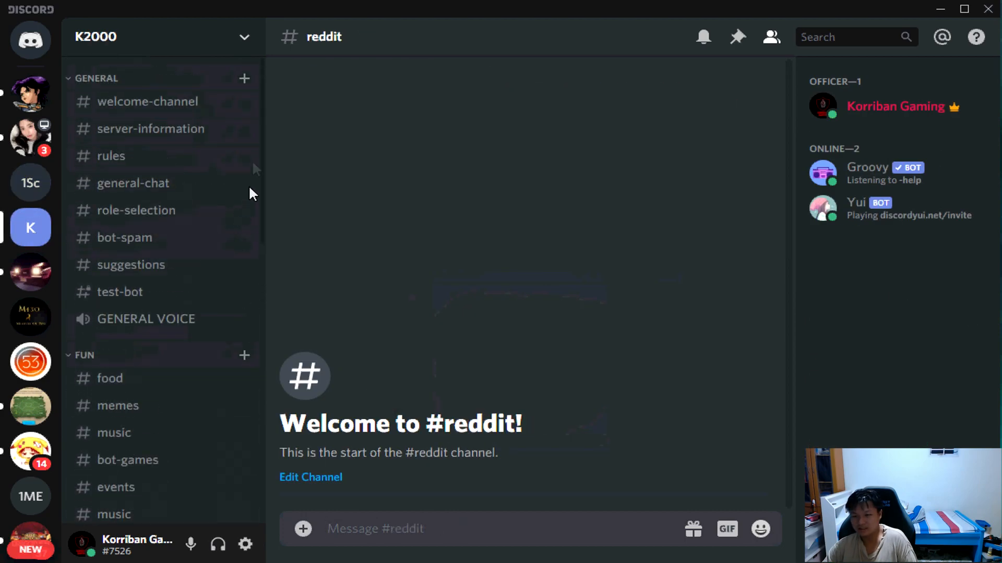
{"action": "left_click", "coordinate": [241, 41]}
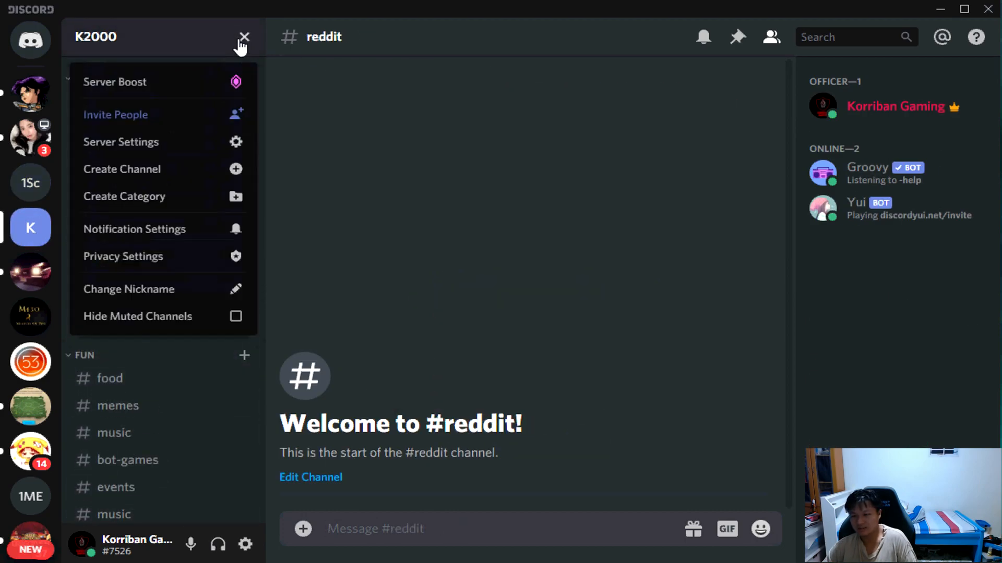
{"action": "left_click", "coordinate": [232, 149]}
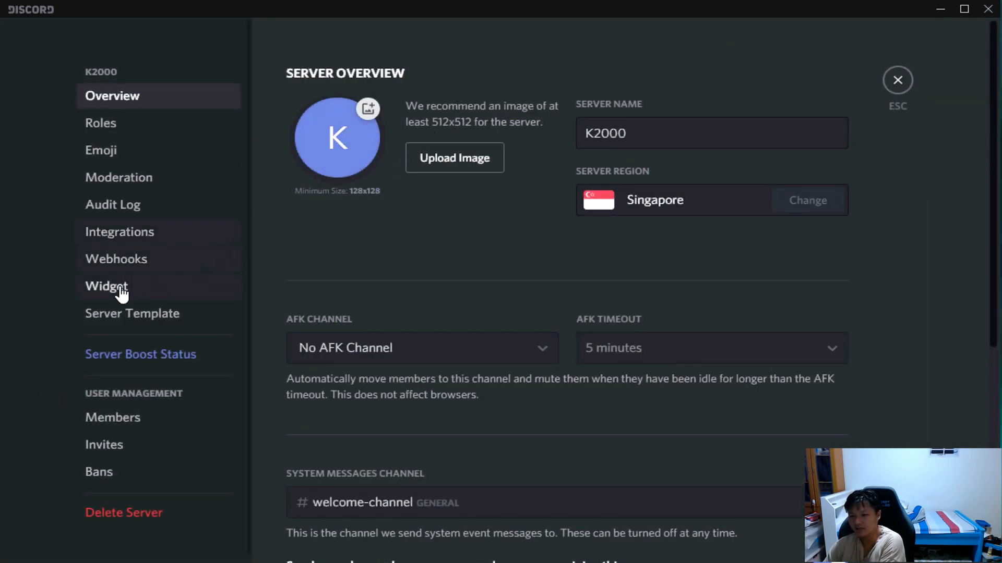
{"action": "left_click", "coordinate": [125, 260]}
{"action": "left_click", "coordinate": [778, 124]}
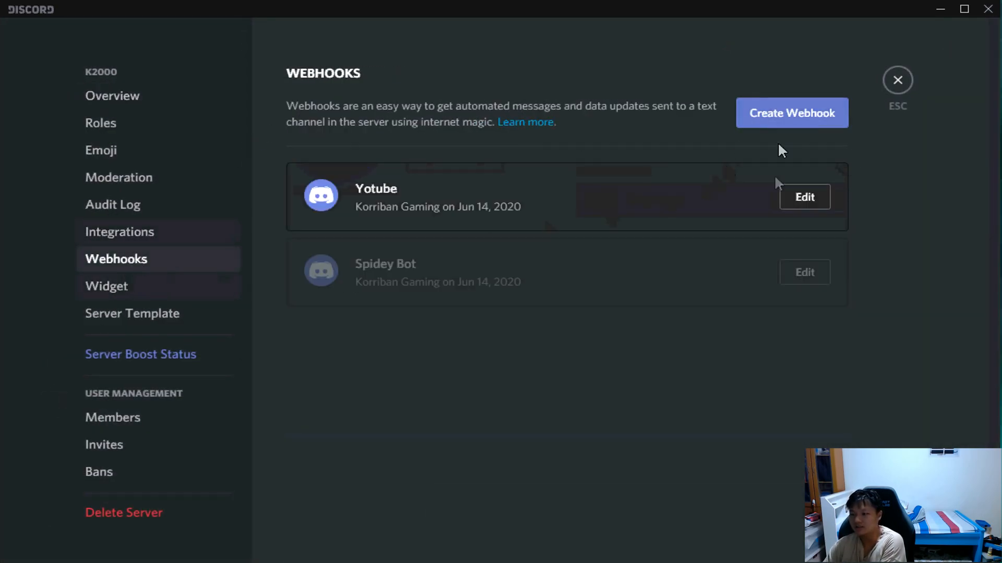
Name the new webhook Reddit and set its channel to #reddit.
{"action": "triple_click", "coordinate": [424, 136]}
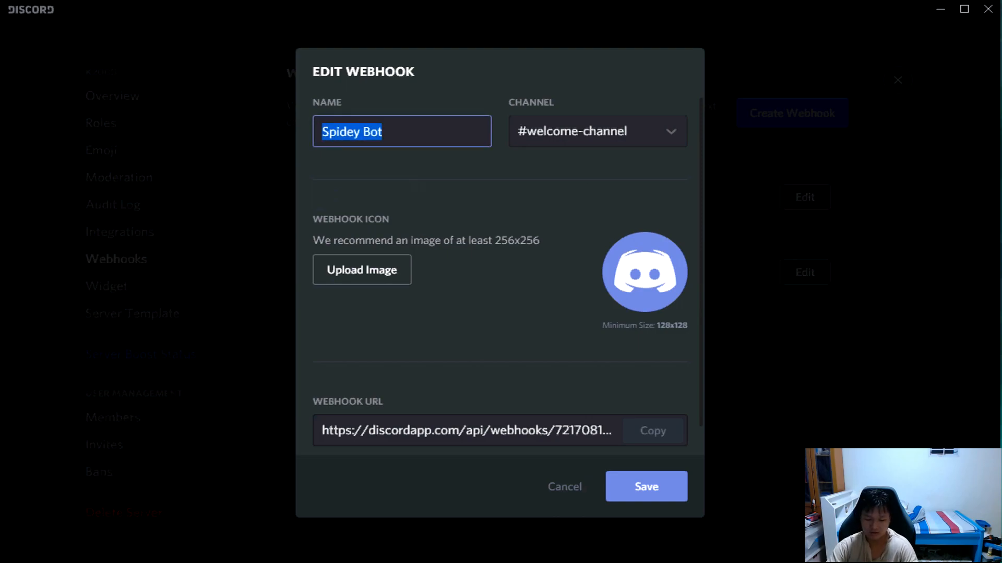
{"action": "type", "text": "Reddit"}
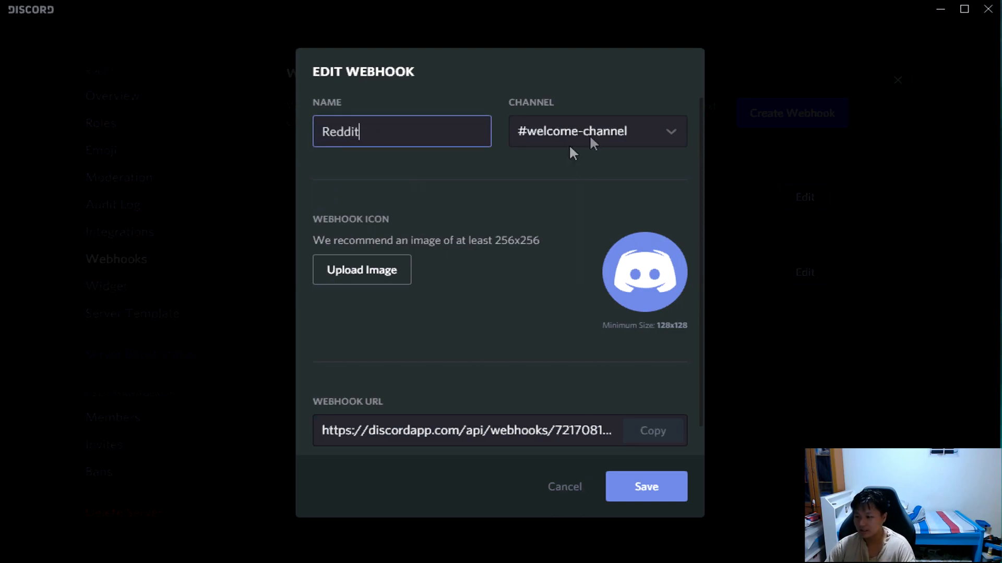
{"action": "left_click", "coordinate": [646, 125]}
{"action": "scroll", "coordinate": [577, 246], "scroll_direction": "down", "scroll_amount": 5}
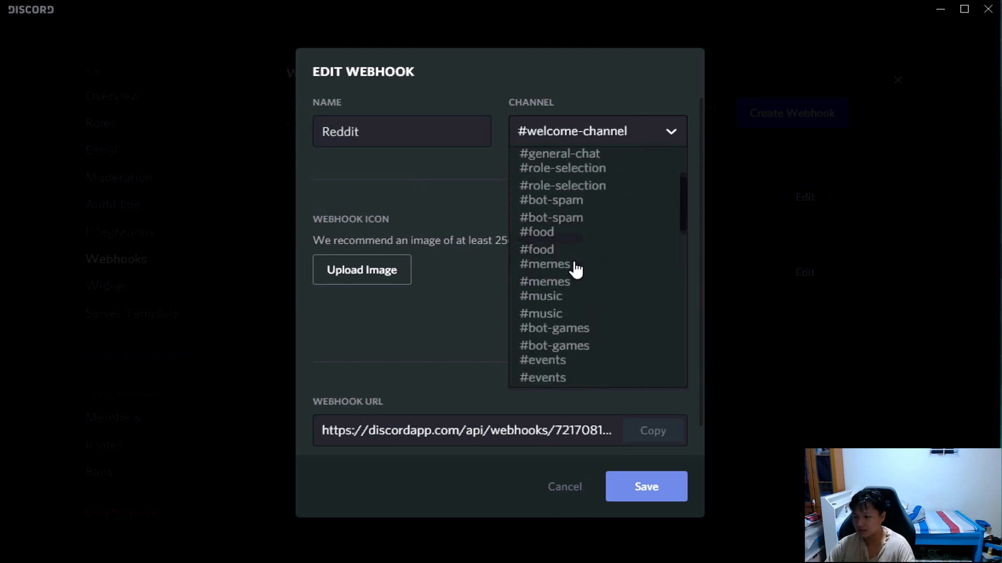
{"action": "scroll", "coordinate": [577, 271], "scroll_direction": "down", "scroll_amount": 3}
{"action": "left_click", "coordinate": [604, 232]}
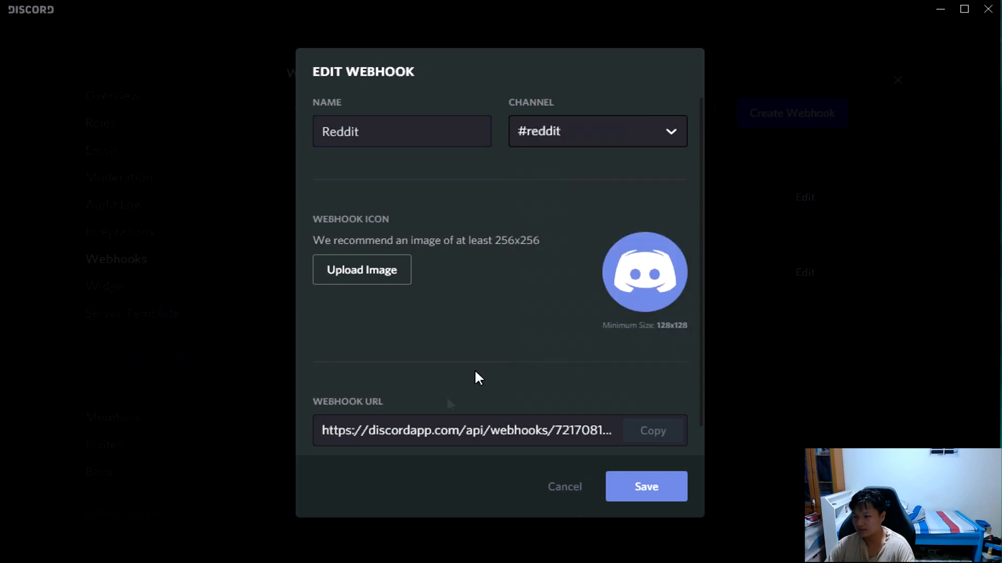
Copy the Reddit webhook's URL and switch to the IFTTT page in the browser.
{"action": "left_click", "coordinate": [482, 431]}
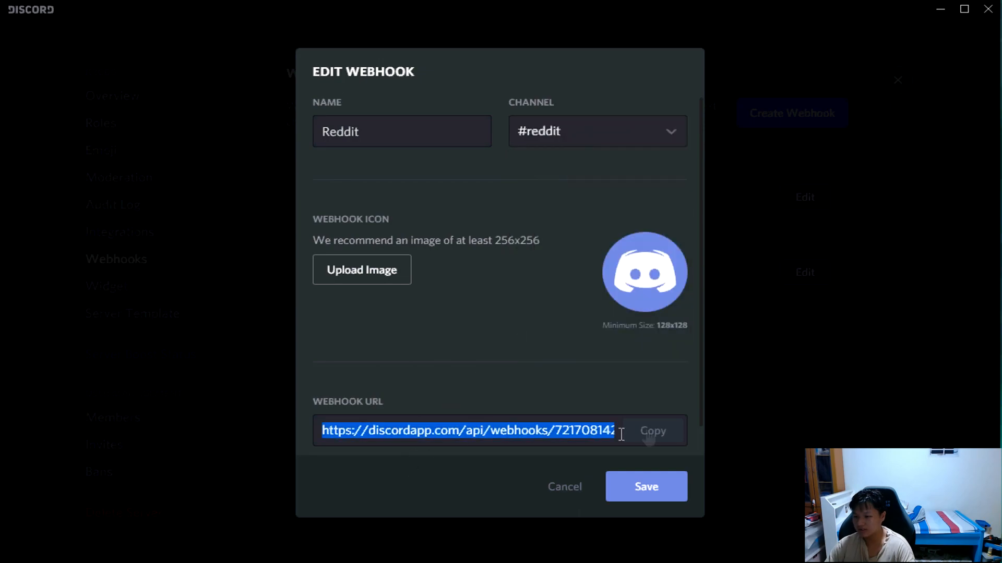
{"action": "right_click", "coordinate": [573, 438]}
{"action": "left_click", "coordinate": [595, 483]}
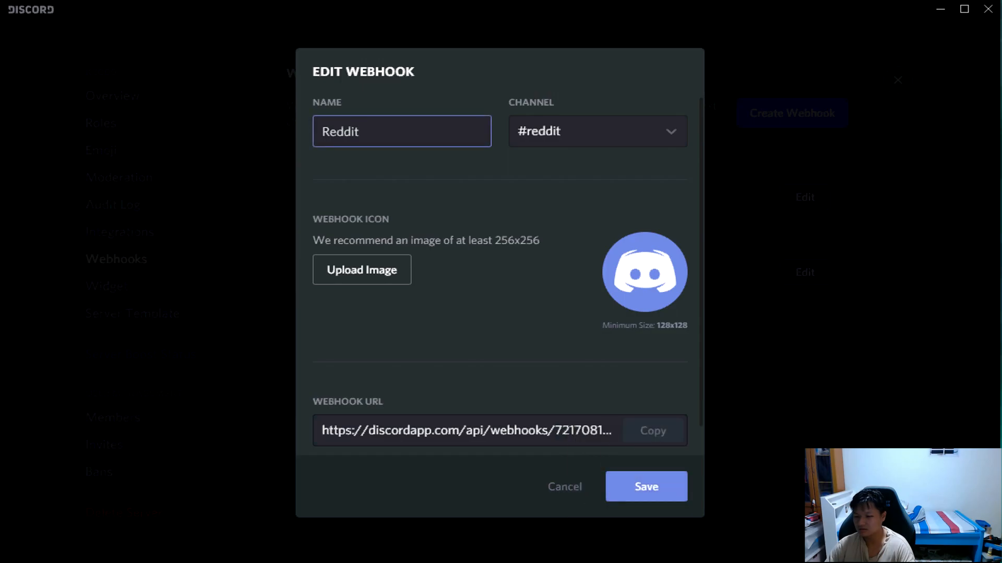
{"action": "key", "text": "alt+Tab"}
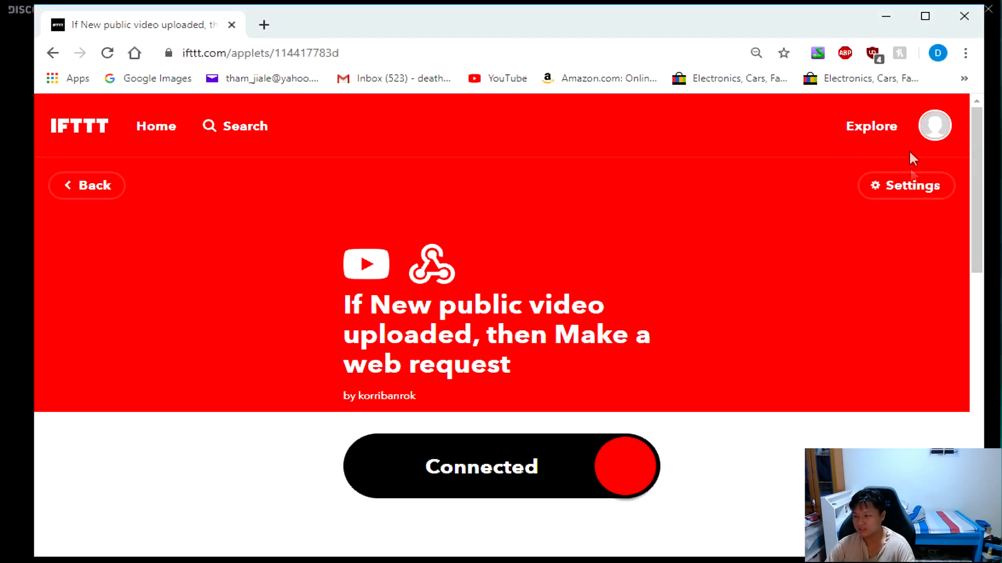
Open the account's My Applets page and start creating a new applet.
{"action": "left_click", "coordinate": [925, 128]}
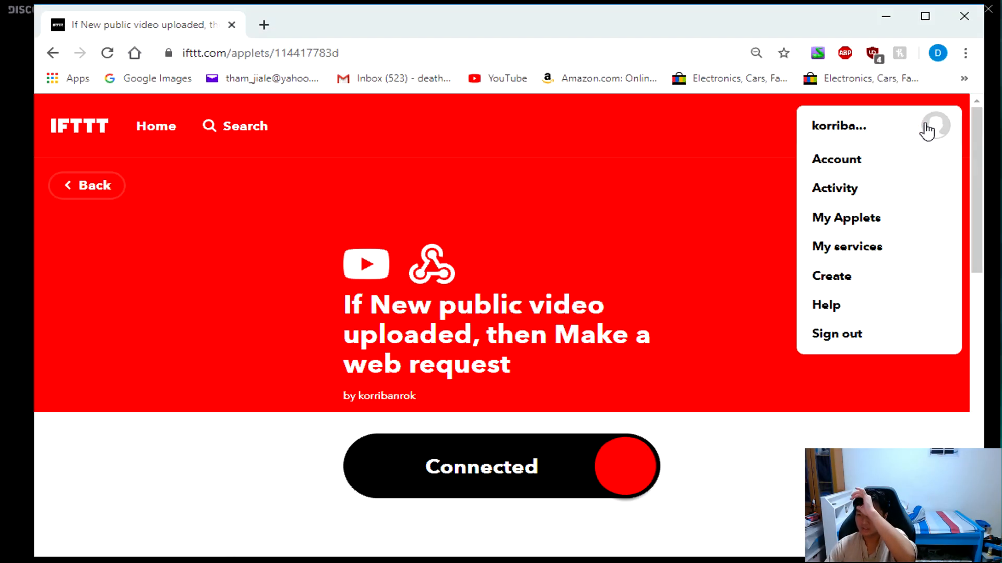
{"action": "left_click", "coordinate": [847, 215]}
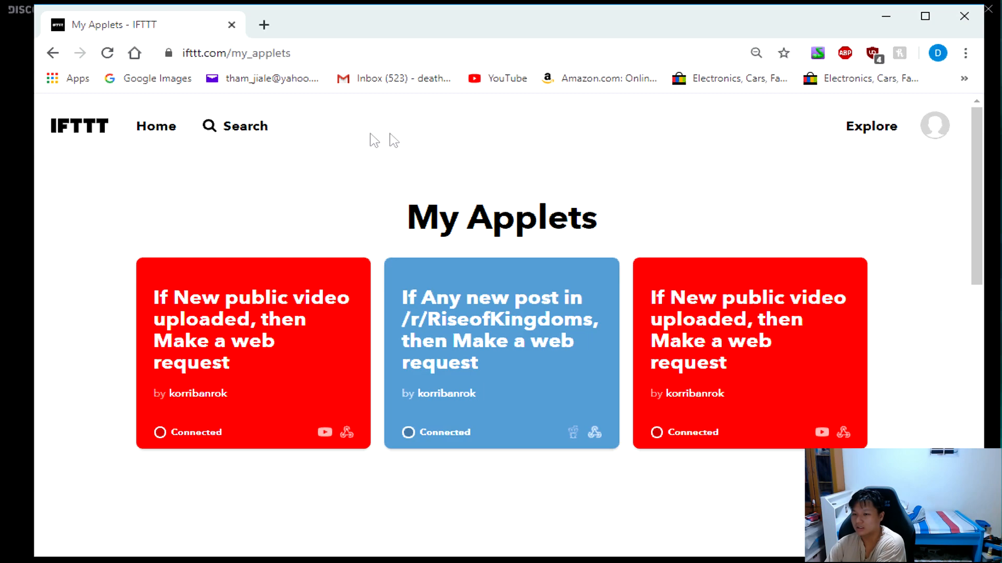
{"action": "left_click", "coordinate": [907, 137]}
{"action": "left_click", "coordinate": [932, 136]}
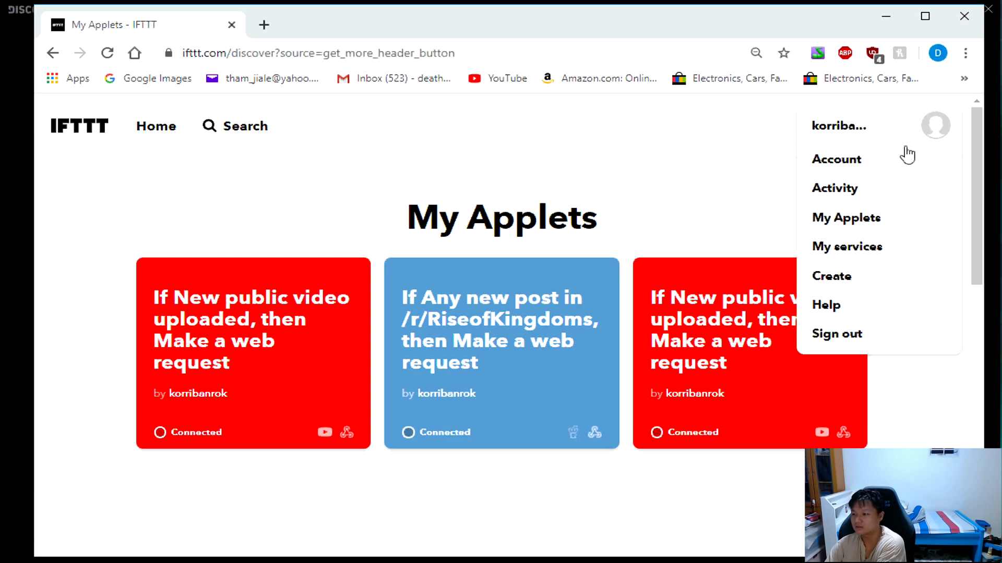
{"action": "left_click", "coordinate": [825, 284]}
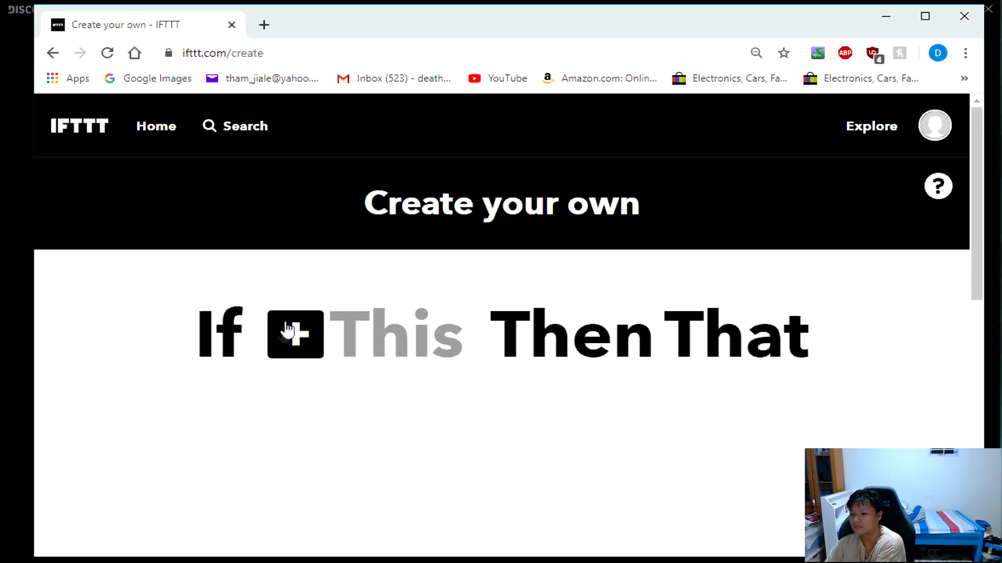
Search the trigger services for reddit and choose reddit as the applet's If This service.
{"action": "left_click", "coordinate": [360, 344]}
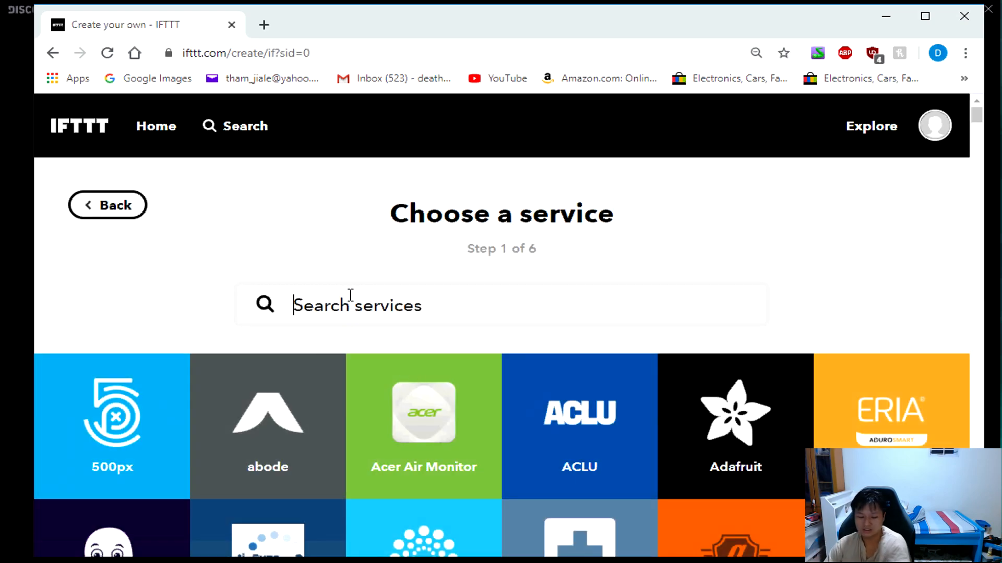
{"action": "type", "text": "re"}
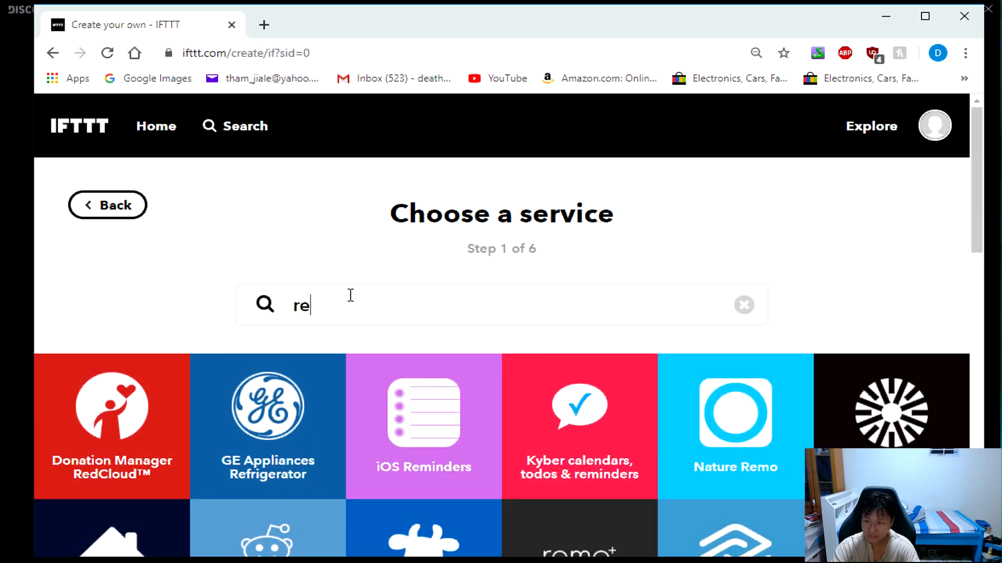
{"action": "type", "text": "dd"}
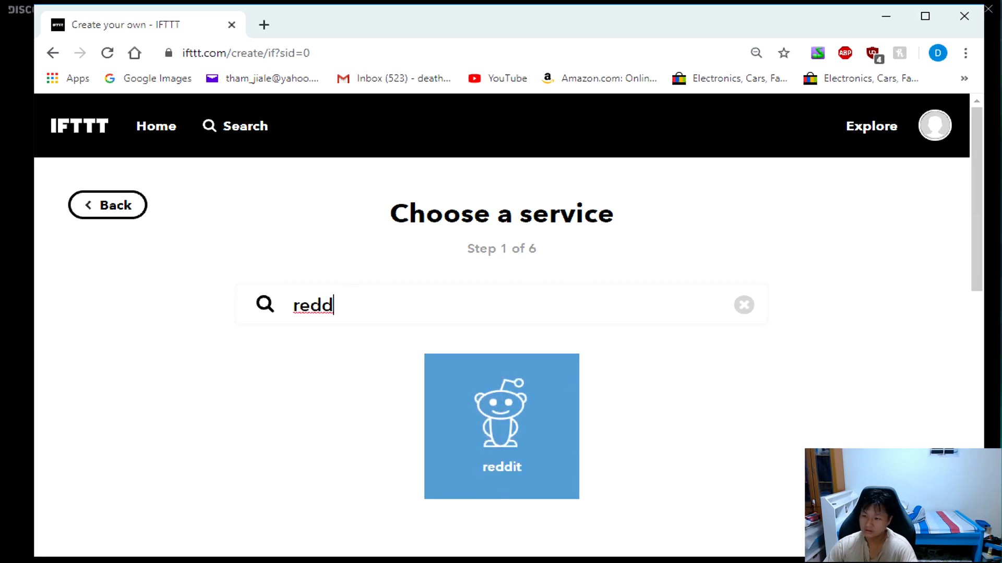
{"action": "left_click", "coordinate": [488, 415]}
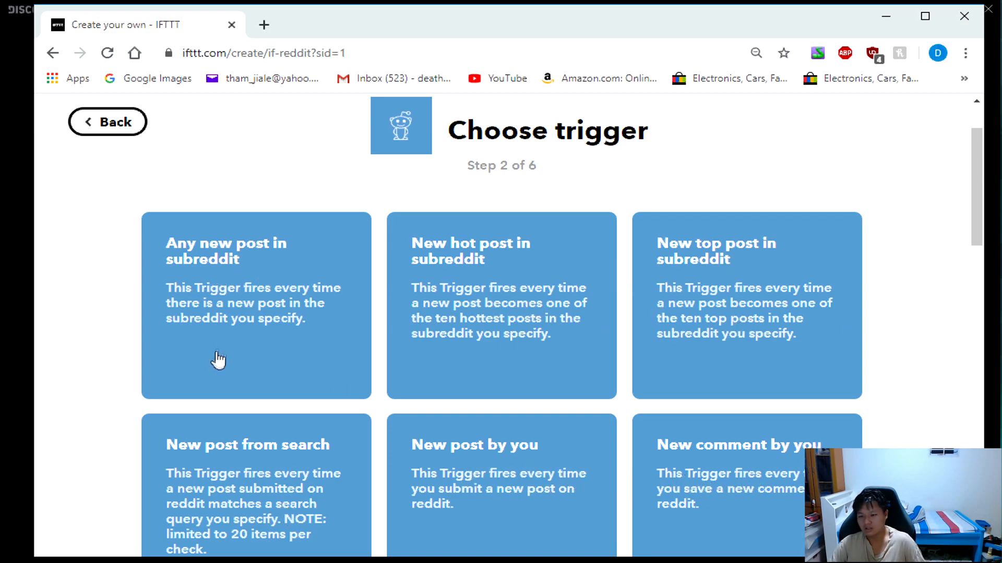
Create an "Any new post in subreddit" trigger for the subreddit RiseofKingdoms.
{"action": "left_click", "coordinate": [228, 294]}
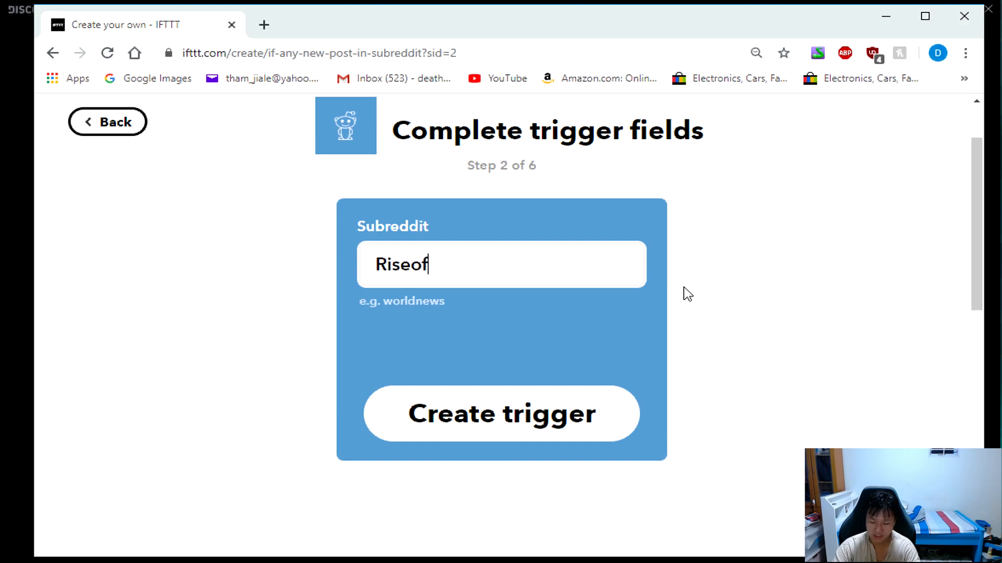
{"action": "type", "text": "RiseofKingdoms"}
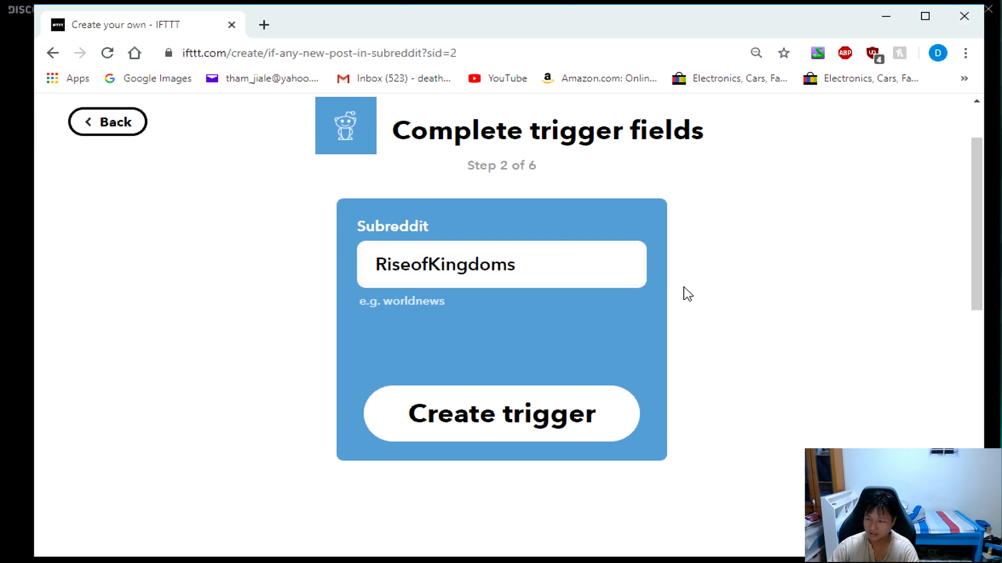
{"action": "left_click", "coordinate": [529, 416]}
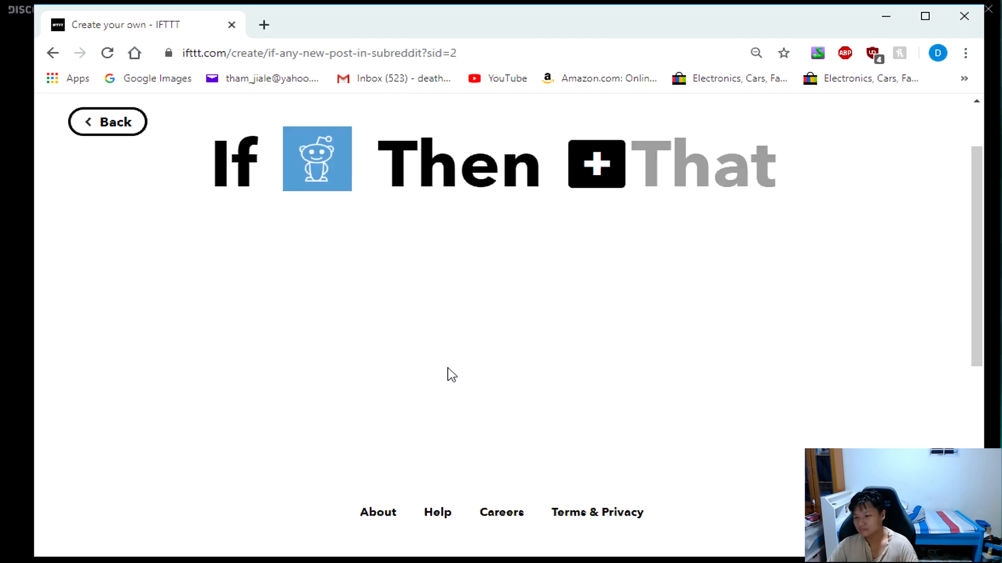
Choose Webhooks as the applet's action service, with the "Make a web request" action.
{"action": "left_click", "coordinate": [618, 183]}
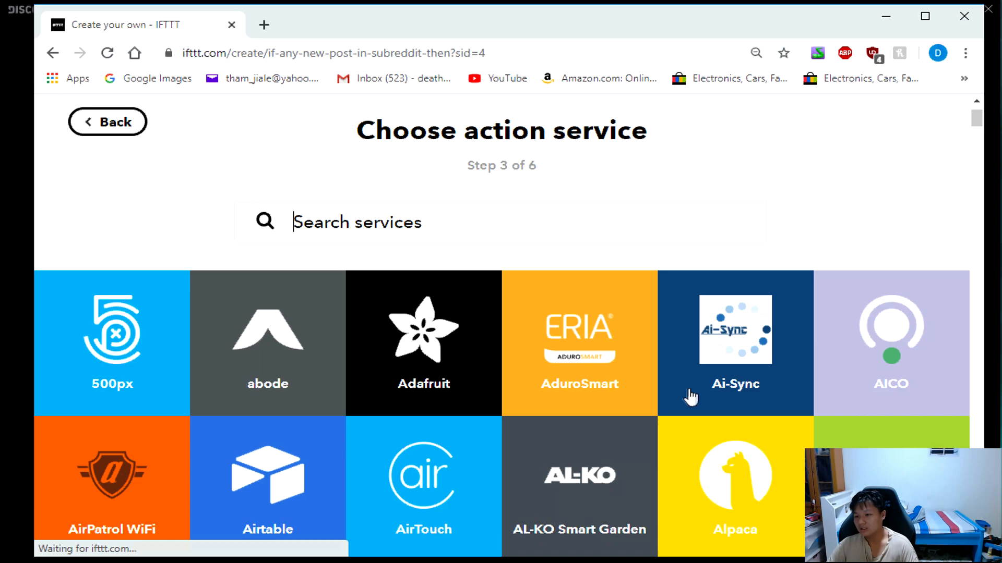
{"action": "type", "text": "webh"}
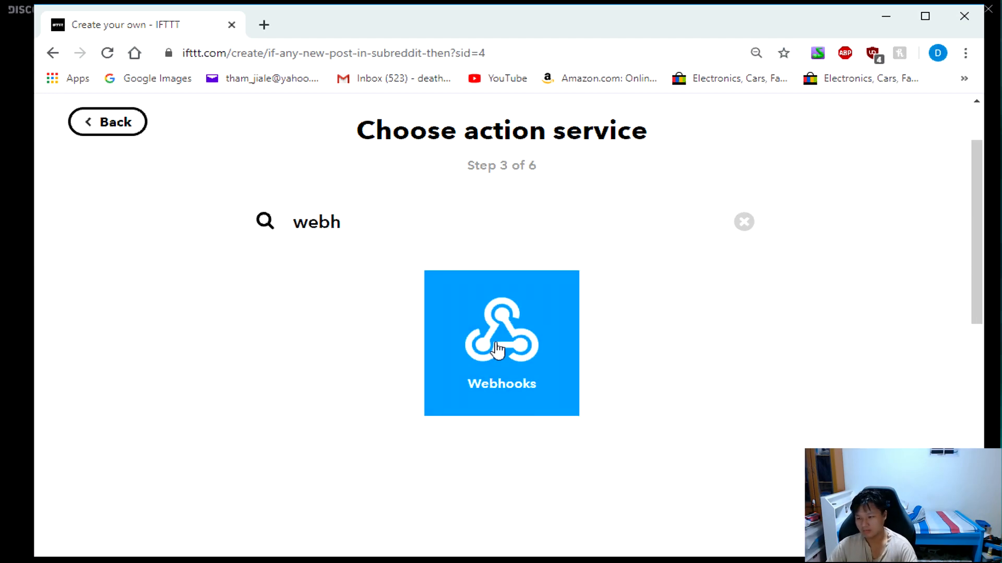
{"action": "left_click", "coordinate": [498, 350]}
{"action": "left_click", "coordinate": [197, 291]}
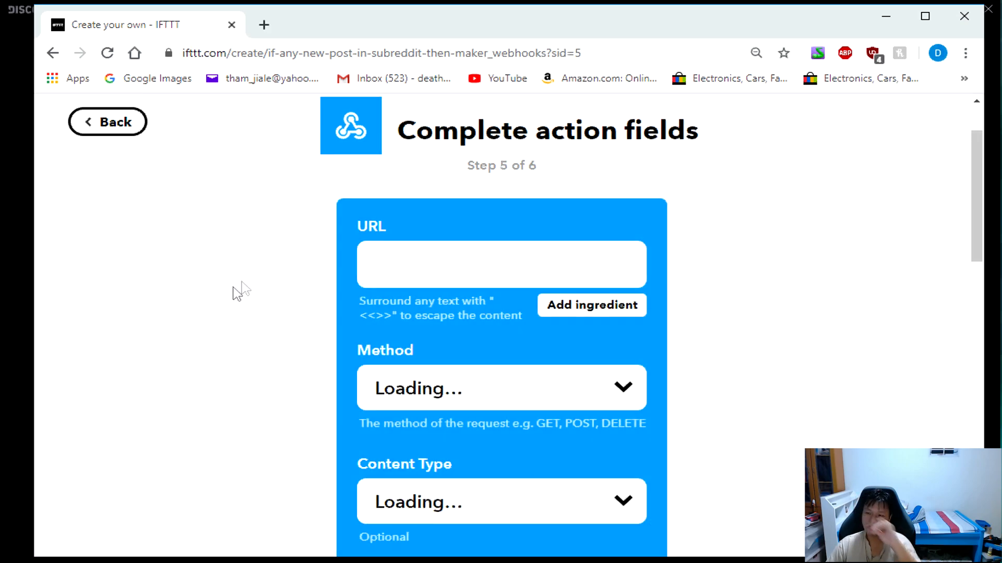
Paste the copied Discord webhook URL into the web request's URL field and set the method to POST.
{"action": "right_click", "coordinate": [427, 269]}
{"action": "left_click", "coordinate": [476, 390]}
{"action": "scroll", "coordinate": [655, 420], "scroll_direction": "down", "scroll_amount": 3}
{"action": "left_click", "coordinate": [577, 342]}
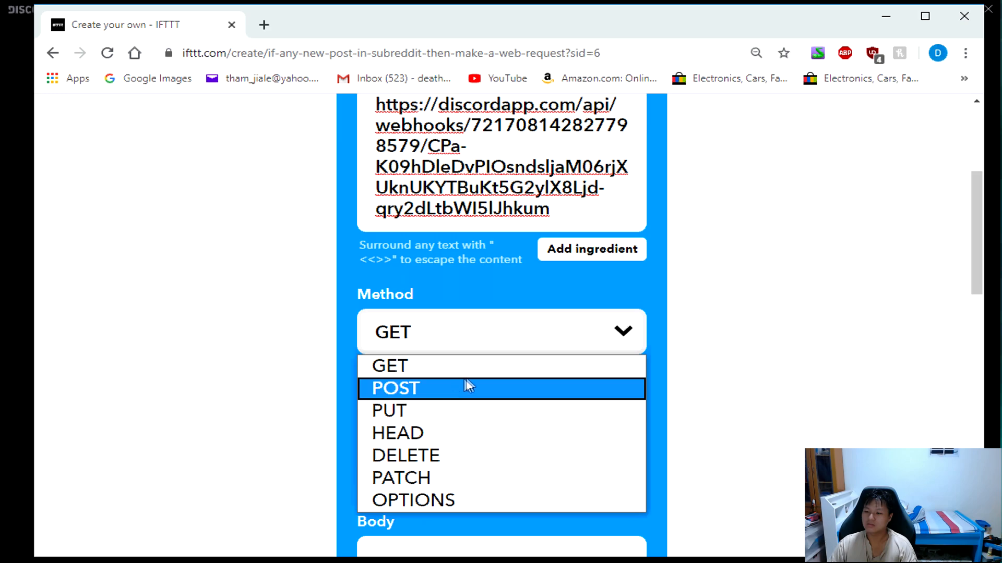
{"action": "left_click", "coordinate": [459, 390]}
Set the content type to application/json and paste the prepared JSON embeds template with the reddit post ingredients as the request body.
{"action": "left_click", "coordinate": [594, 451]}
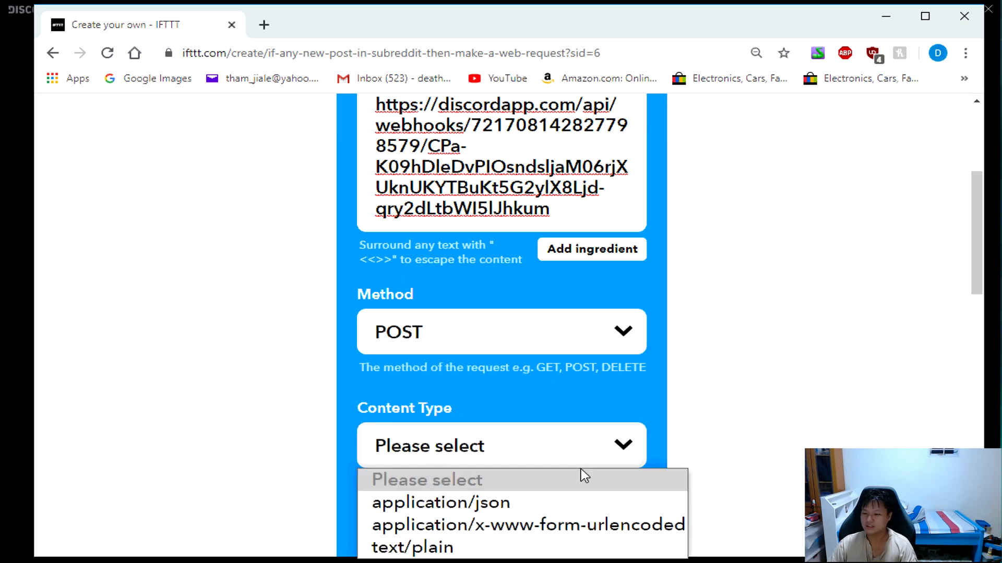
{"action": "left_click", "coordinate": [498, 504]}
{"action": "scroll", "coordinate": [499, 379], "scroll_direction": "down", "scroll_amount": 3}
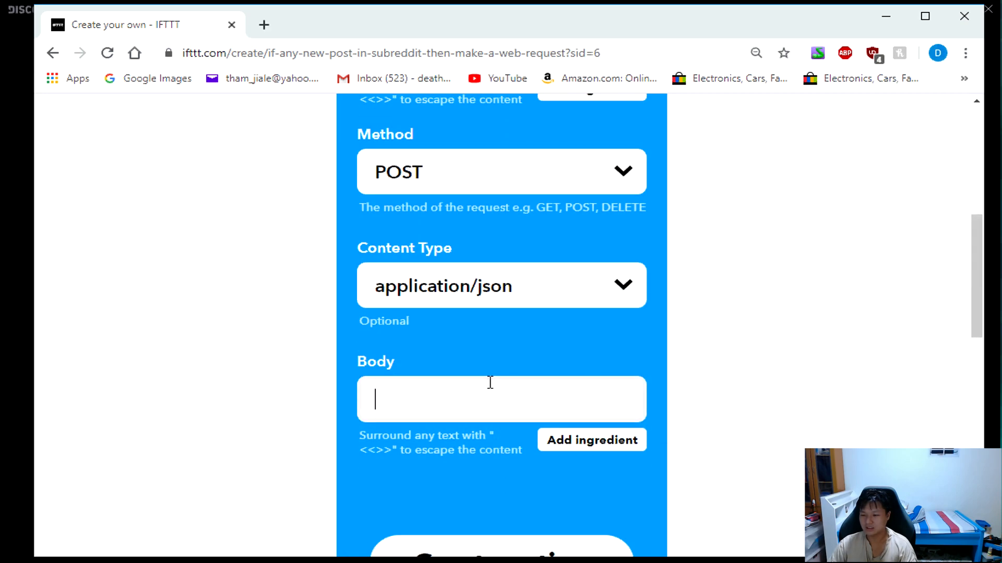
{"action": "key", "text": "alt+Tab"}
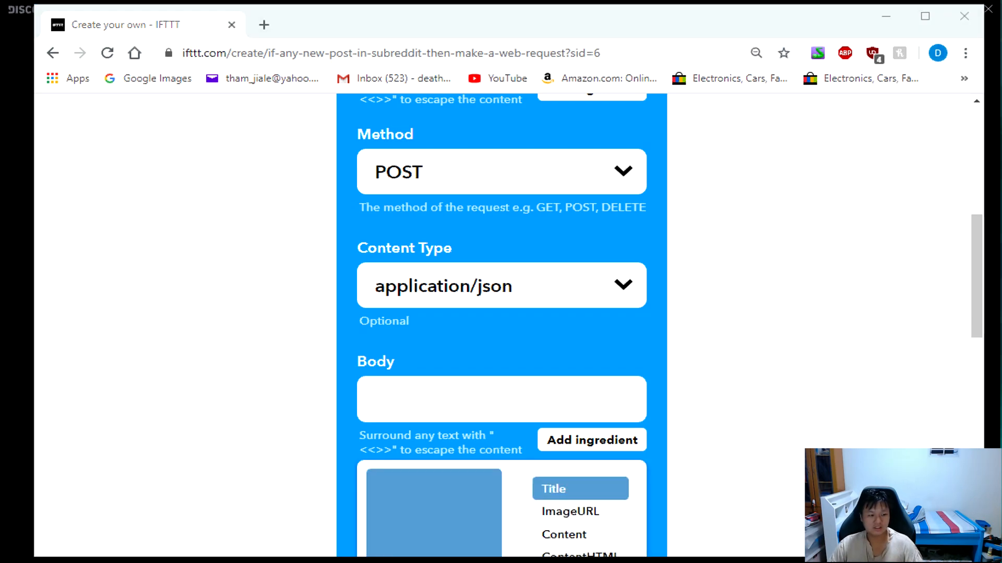
{"action": "left_click", "coordinate": [449, 404]}
{"action": "right_click", "coordinate": [452, 407]}
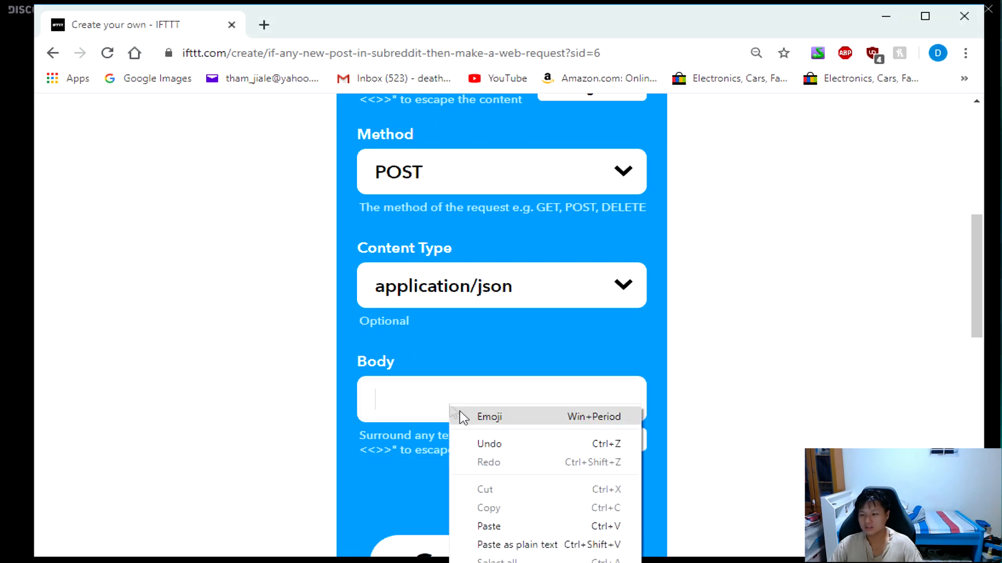
{"action": "left_click", "coordinate": [514, 526]}
Review the web request's method, content type and body, and create the action.
{"action": "scroll", "coordinate": [658, 531], "scroll_direction": "down", "scroll_amount": 3}
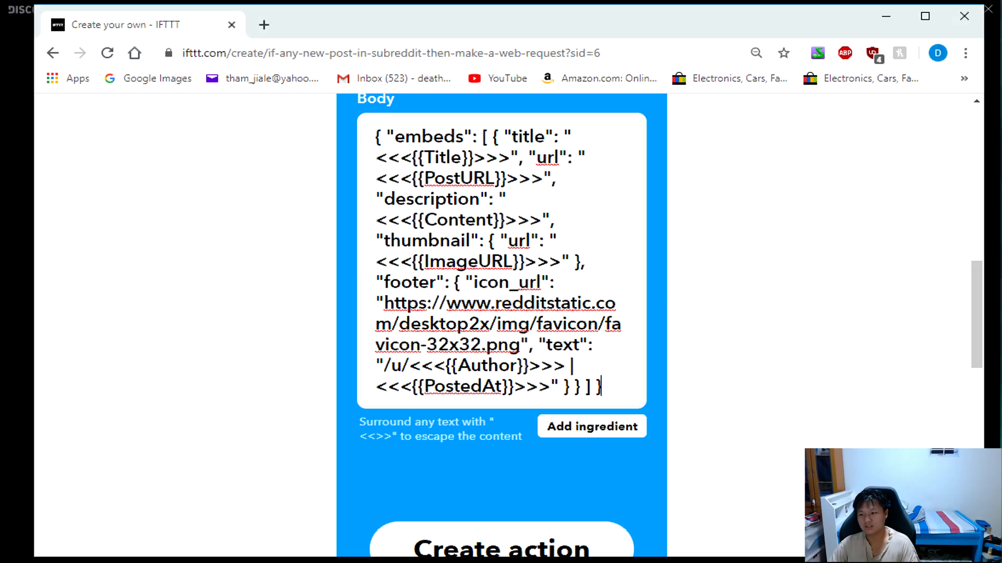
{"action": "scroll", "coordinate": [699, 324], "scroll_direction": "up", "scroll_amount": 3}
{"action": "scroll", "coordinate": [601, 321], "scroll_direction": "up", "scroll_amount": 2}
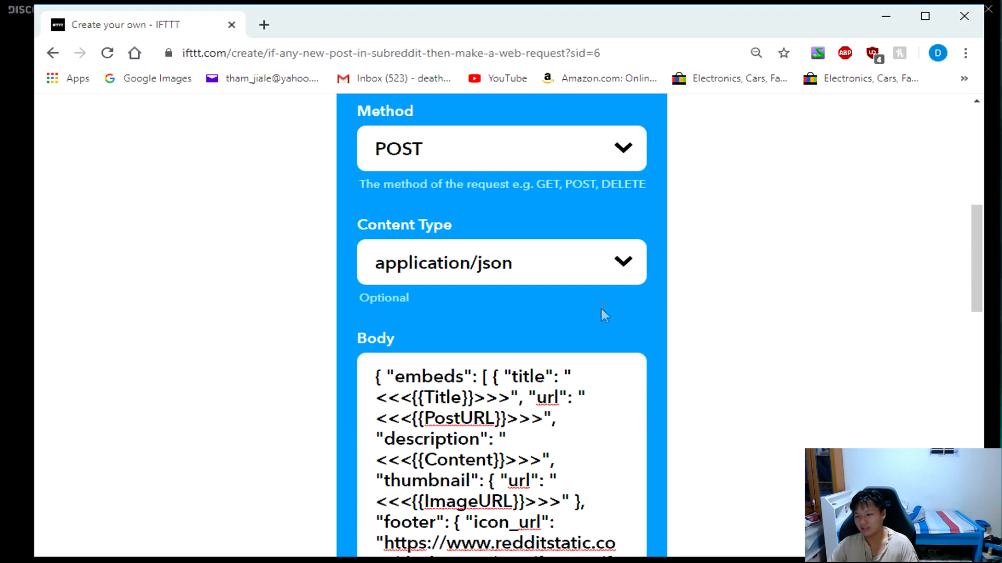
{"action": "scroll", "coordinate": [560, 387], "scroll_direction": "down", "scroll_amount": 6}
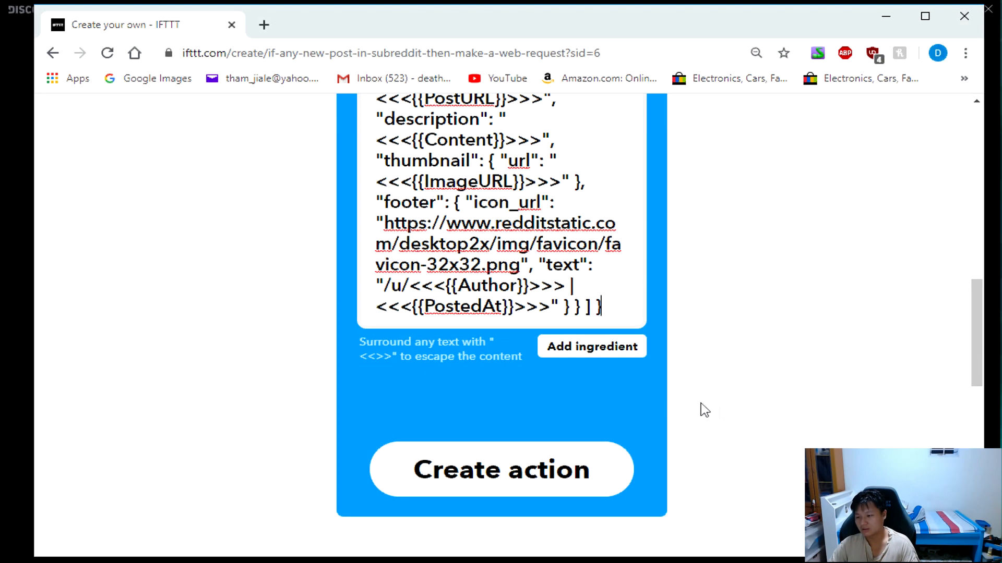
{"action": "left_click", "coordinate": [556, 477]}
{"action": "scroll", "coordinate": [727, 355], "scroll_direction": "up", "scroll_amount": 2}
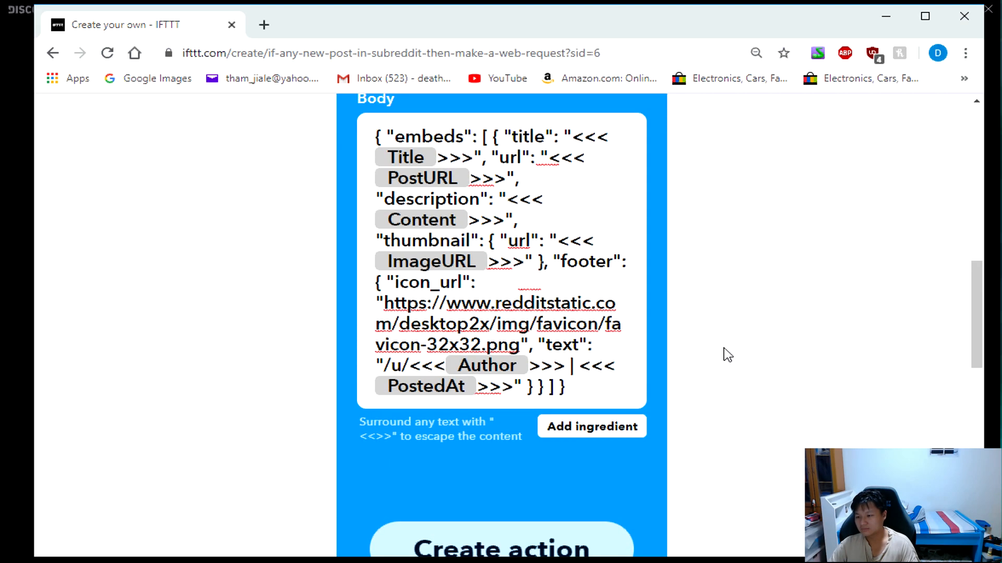
Finish the applet that makes a web request for any new post in /r/RiseofKingdoms.
{"action": "scroll", "coordinate": [564, 343], "scroll_direction": "down", "scroll_amount": 4}
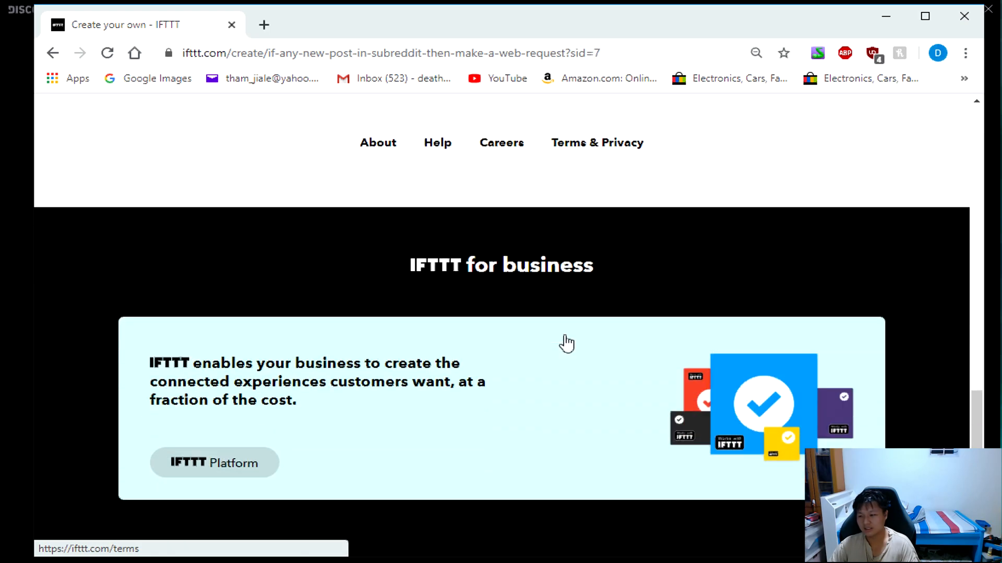
{"action": "scroll", "coordinate": [678, 299], "scroll_direction": "up", "scroll_amount": 15}
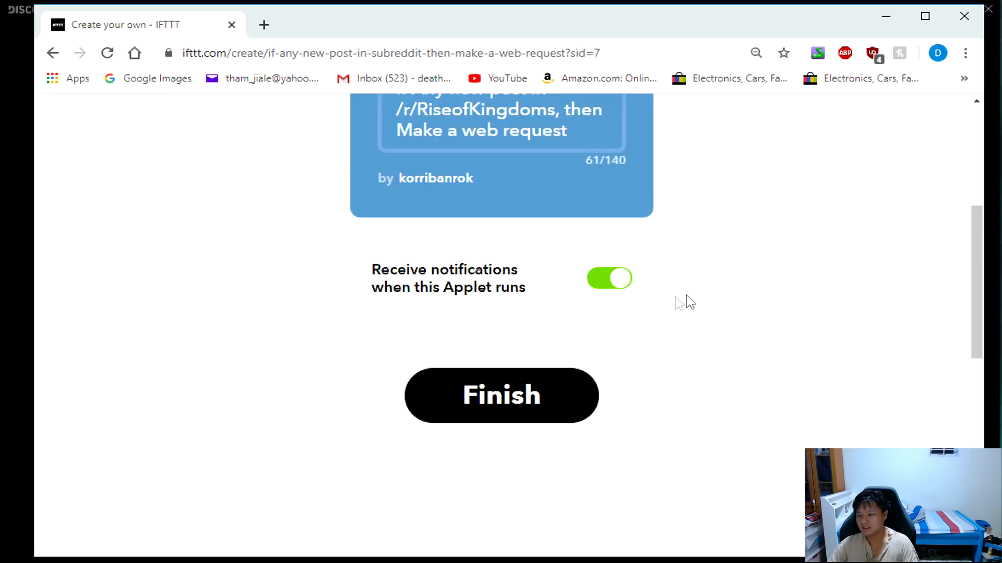
{"action": "scroll", "coordinate": [660, 308], "scroll_direction": "down", "scroll_amount": 3}
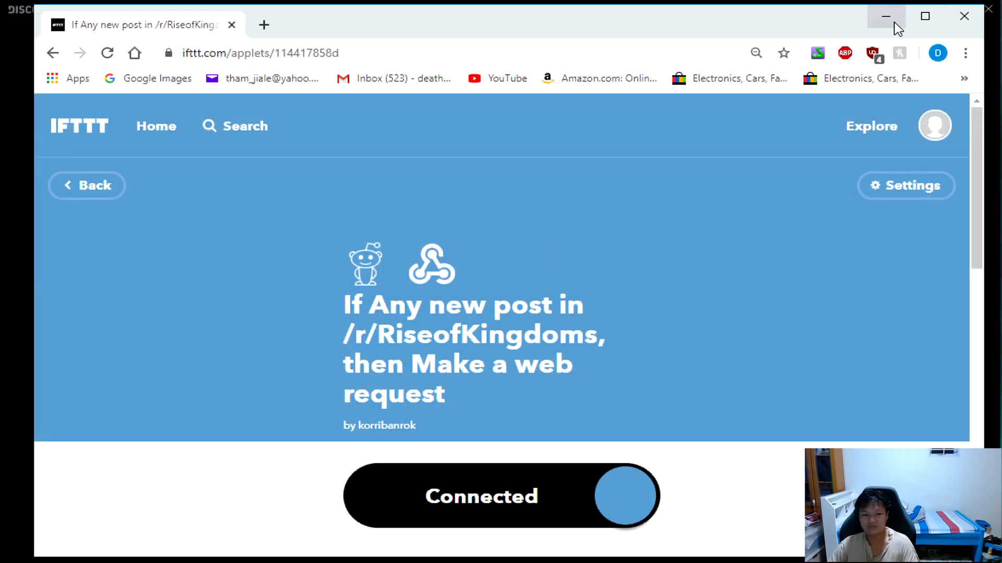
Switch to Discord, save the Reddit webhook for the #reddit channel and close the server settings.
{"action": "left_click", "coordinate": [894, 24]}
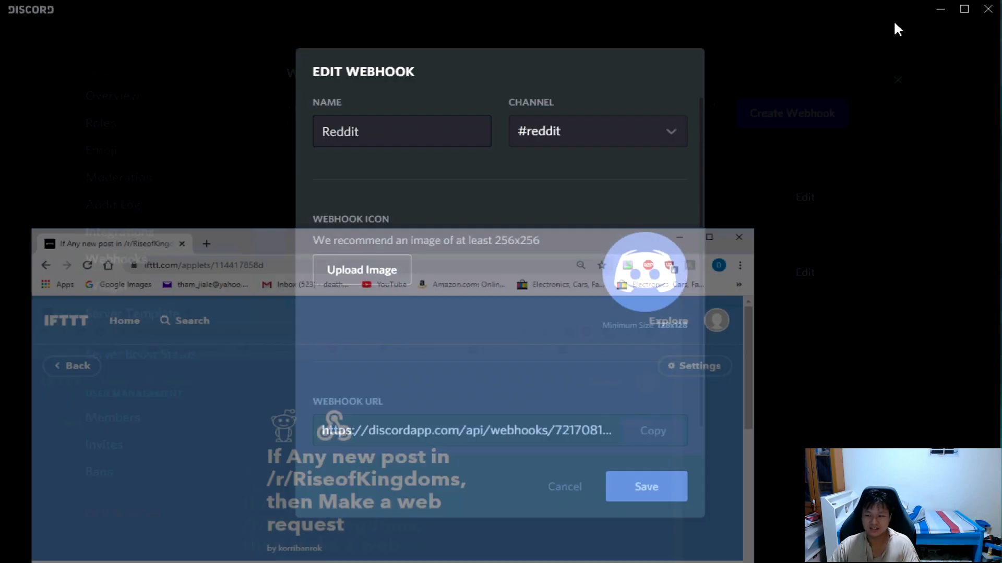
{"action": "left_click", "coordinate": [670, 484]}
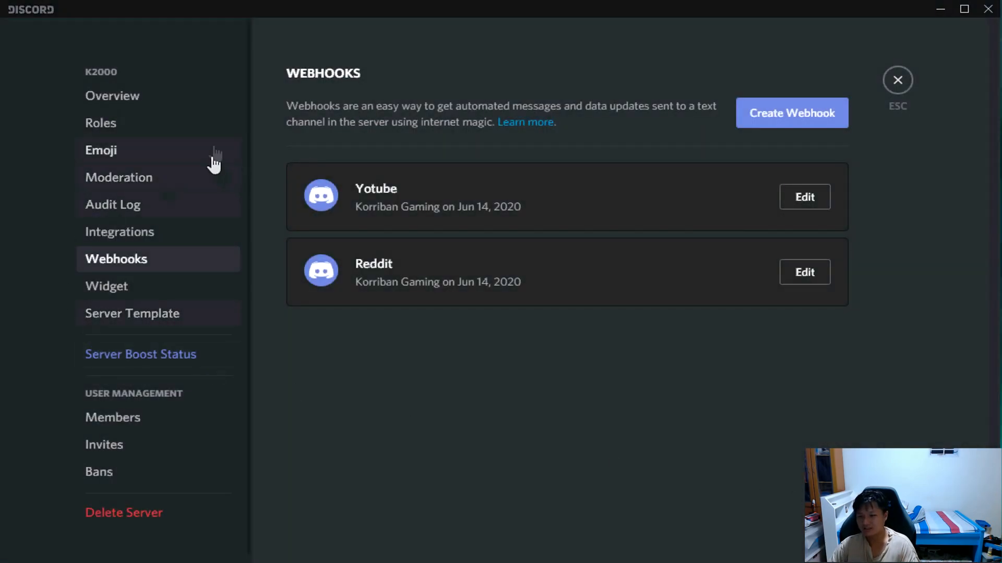
{"action": "left_click", "coordinate": [898, 81]}
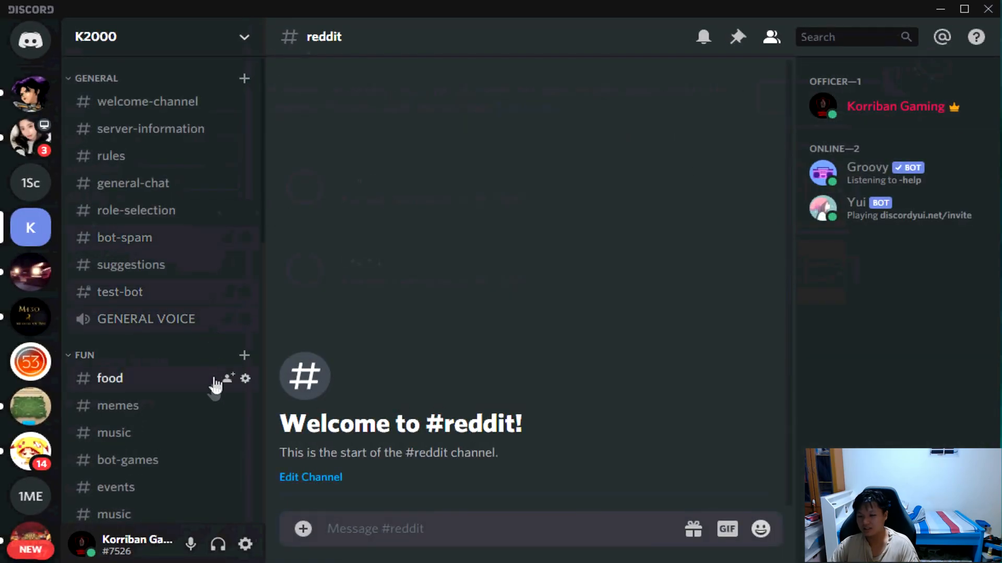
View the youtube channel and the reddit channel in the K2000 server's FUN category.
{"action": "scroll", "coordinate": [157, 425], "scroll_direction": "down", "scroll_amount": 3}
{"action": "left_click", "coordinate": [147, 408]}
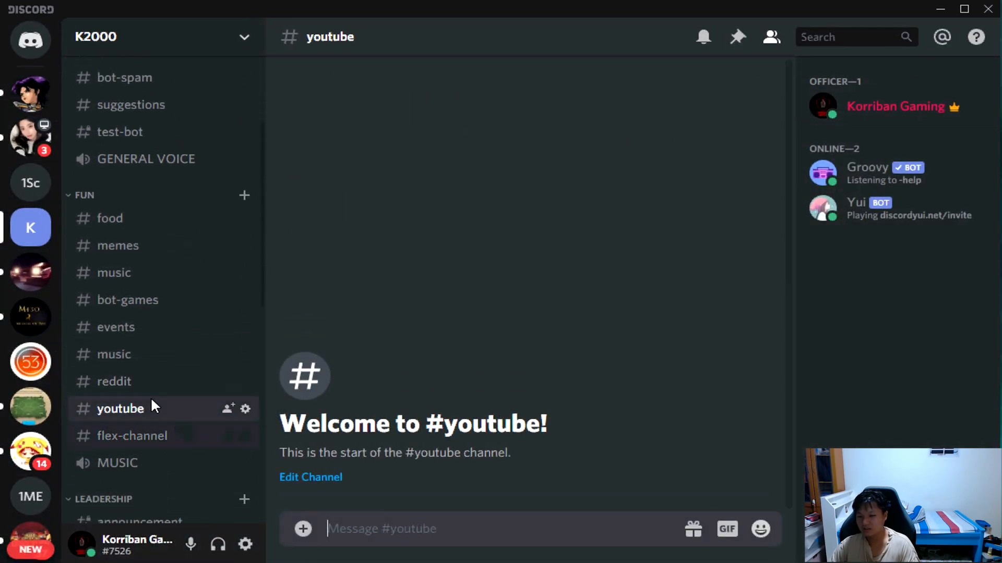
{"action": "left_click", "coordinate": [152, 385]}
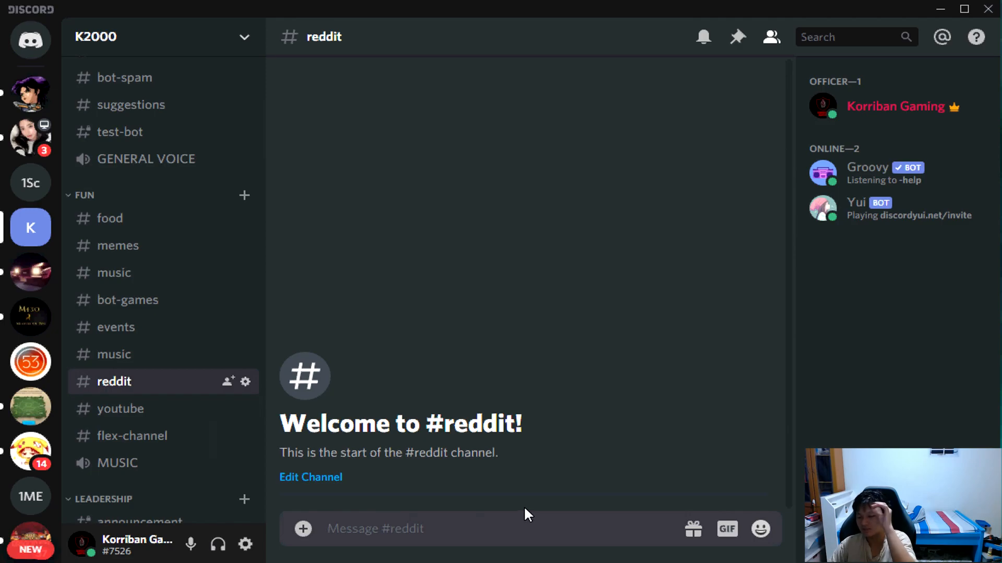
Open the M430 server's reddit channel and go to its latest webhook posts.
{"action": "left_click", "coordinate": [30, 317]}
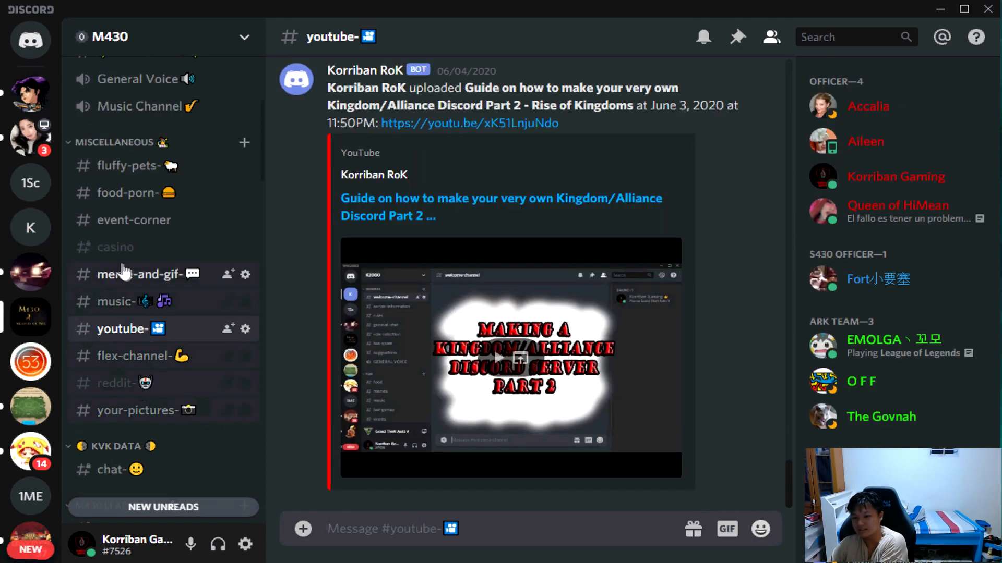
{"action": "left_click", "coordinate": [120, 396]}
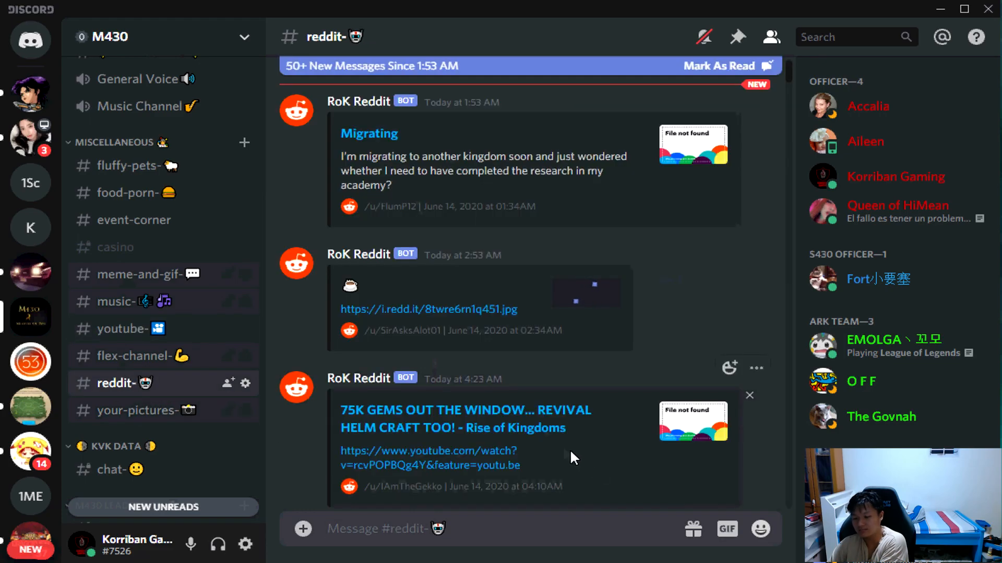
{"action": "scroll", "coordinate": [503, 416], "scroll_direction": "down", "scroll_amount": 10}
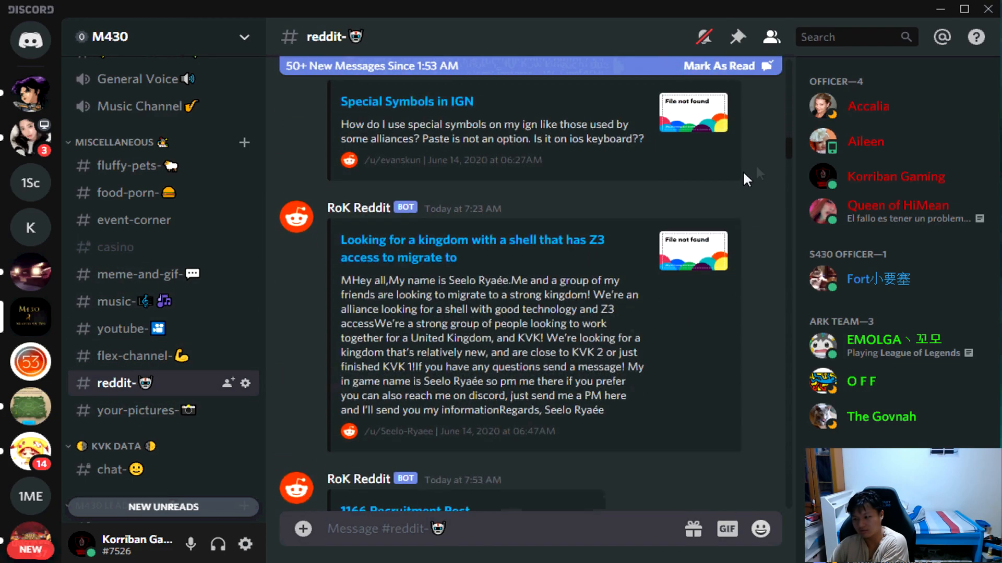
{"action": "left_click_drag", "start_coordinate": [789, 149], "coordinate": [799, 528]}
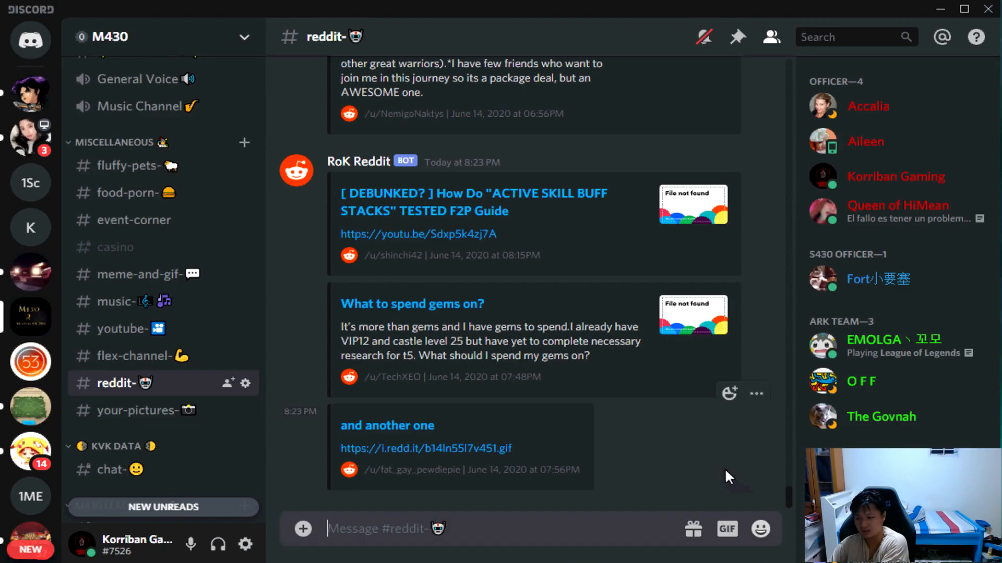
Examine how the RoK Reddit posts appear in the M430 reddit channel, from the newest back to earlier ones and back again.
{"action": "scroll", "coordinate": [584, 364], "scroll_direction": "up", "scroll_amount": 5}
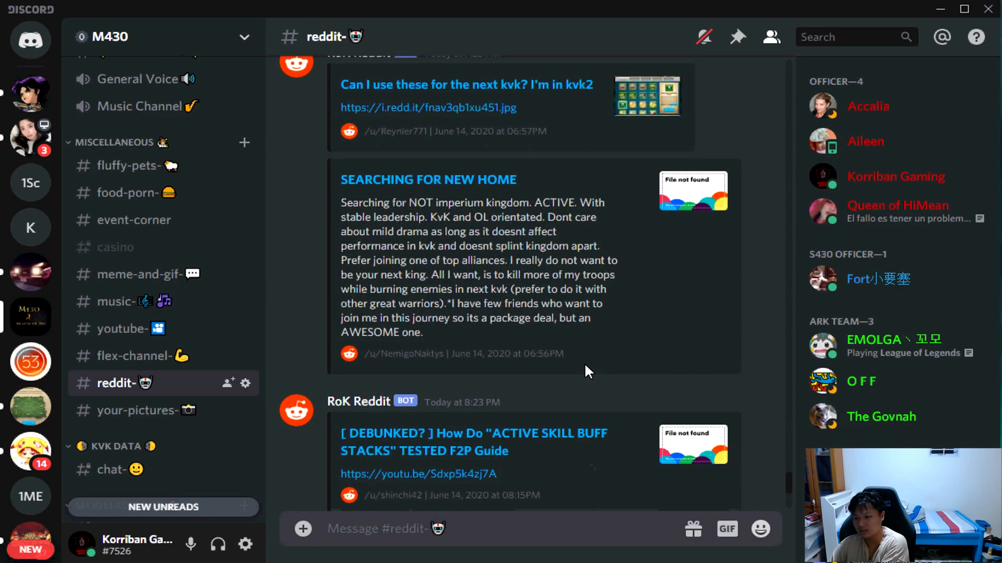
{"action": "scroll", "coordinate": [493, 409], "scroll_direction": "down", "scroll_amount": 5}
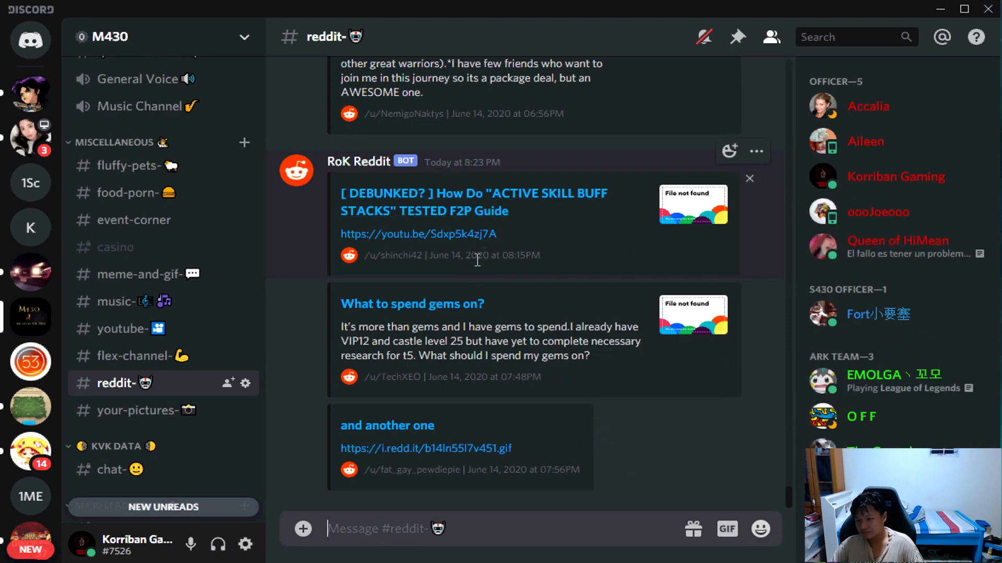
{"action": "scroll", "coordinate": [522, 292], "scroll_direction": "up", "scroll_amount": 2}
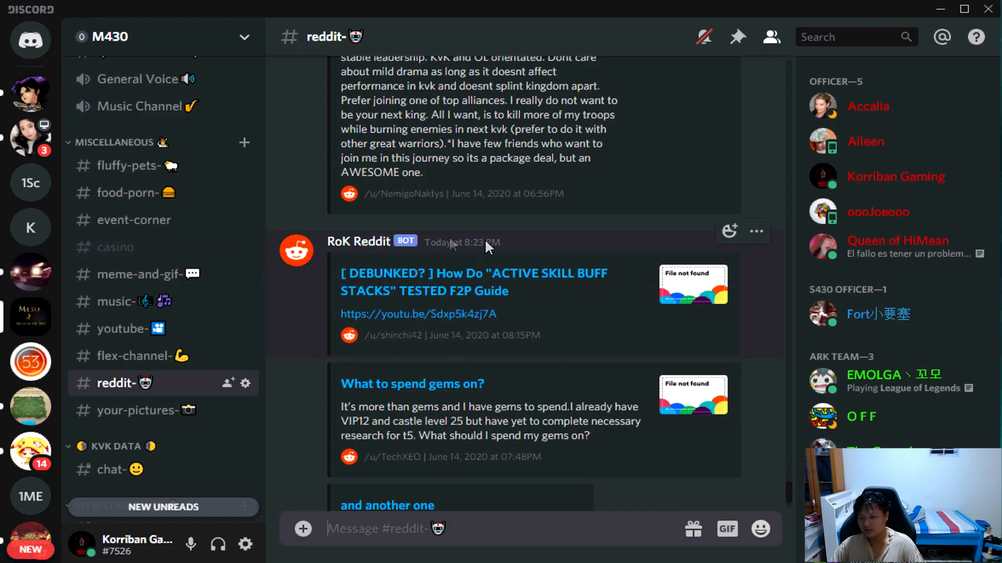
{"action": "scroll", "coordinate": [607, 484], "scroll_direction": "down", "scroll_amount": 2}
{"action": "scroll", "coordinate": [617, 469], "scroll_direction": "up", "scroll_amount": 6}
{"action": "scroll", "coordinate": [617, 468], "scroll_direction": "up", "scroll_amount": 15}
{"action": "scroll", "coordinate": [613, 389], "scroll_direction": "up", "scroll_amount": 15}
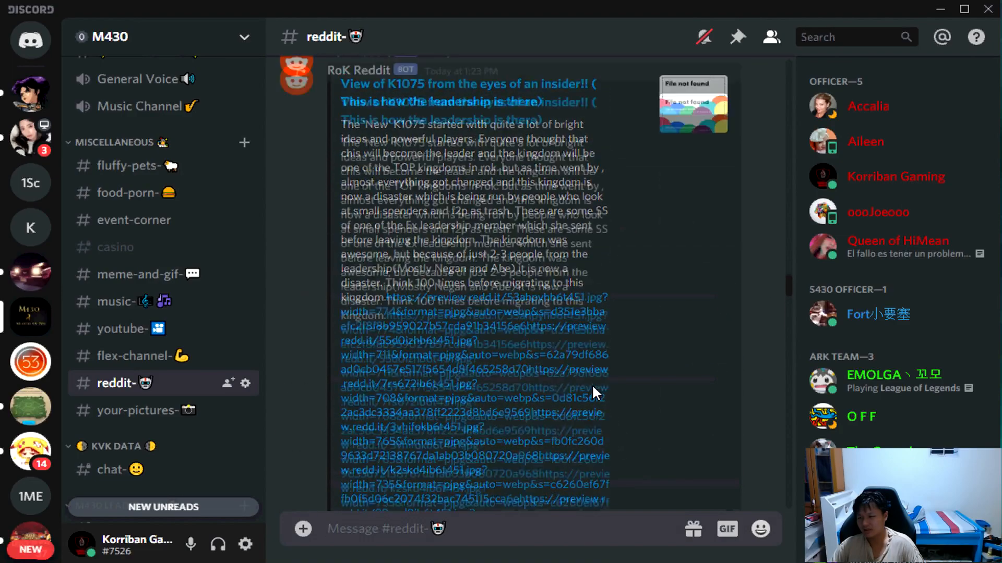
{"action": "scroll", "coordinate": [592, 384], "scroll_direction": "up", "scroll_amount": 10}
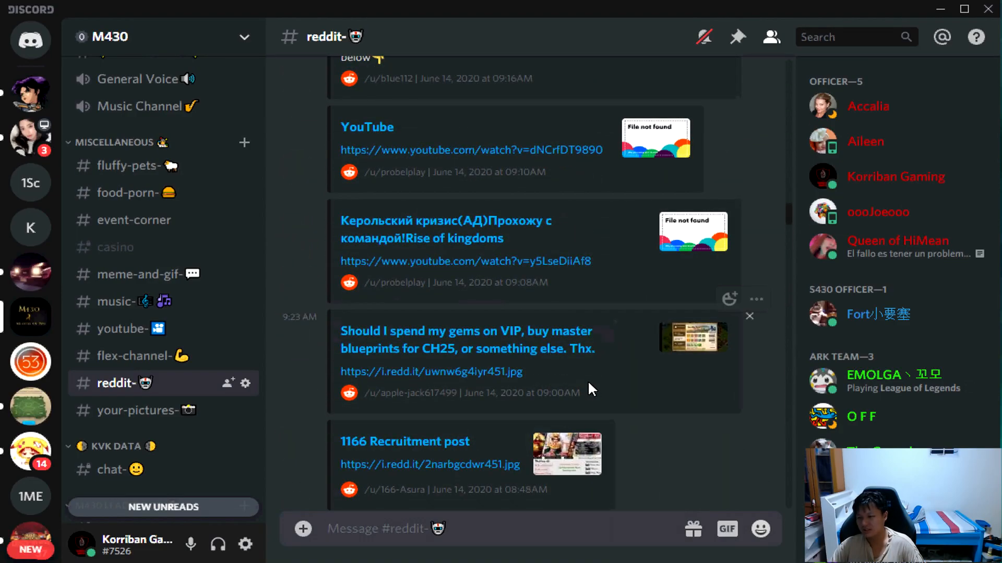
{"action": "scroll", "coordinate": [589, 383], "scroll_direction": "up", "scroll_amount": 5}
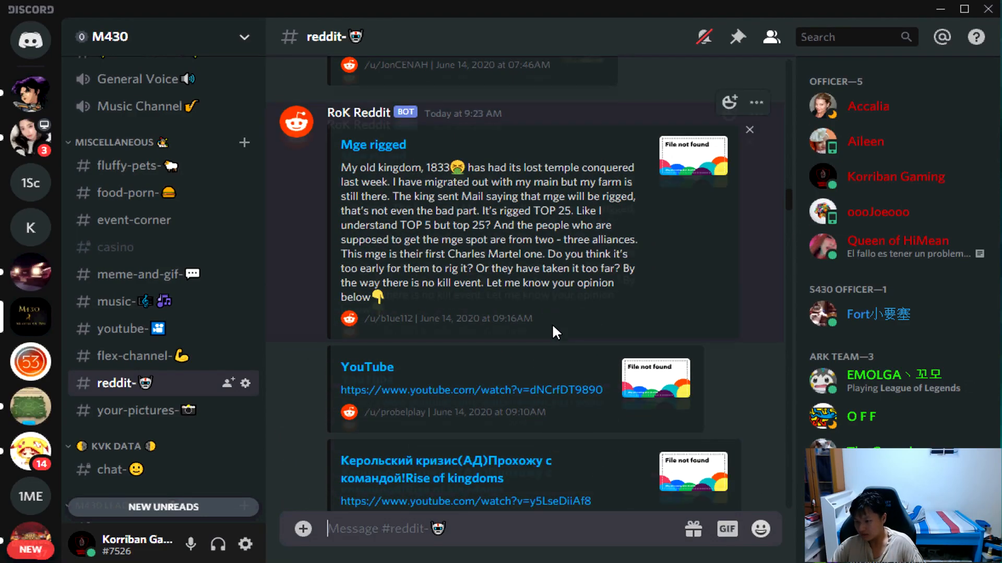
{"action": "scroll", "coordinate": [553, 326], "scroll_direction": "up", "scroll_amount": 10}
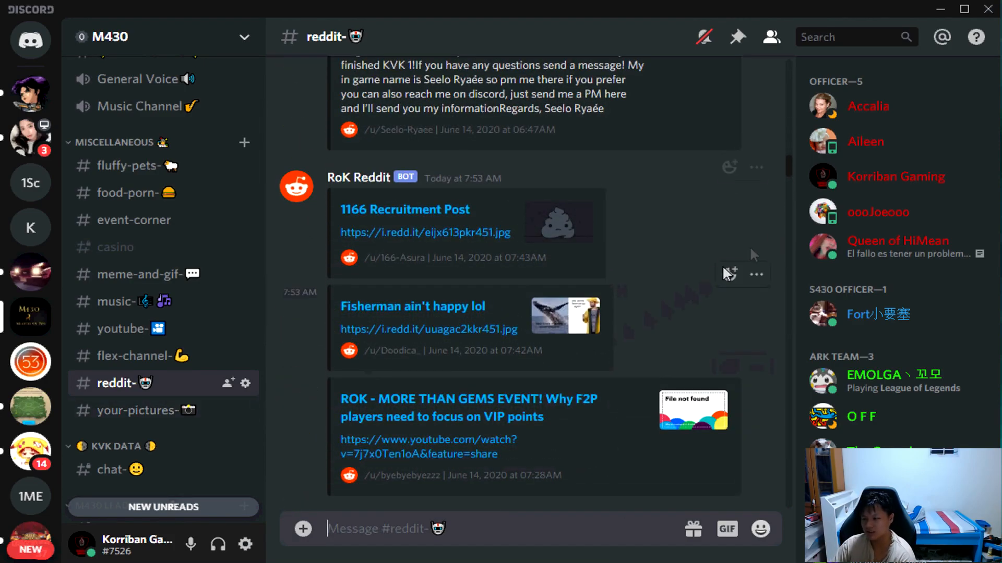
{"action": "left_click_drag", "start_coordinate": [790, 159], "coordinate": [796, 531]}
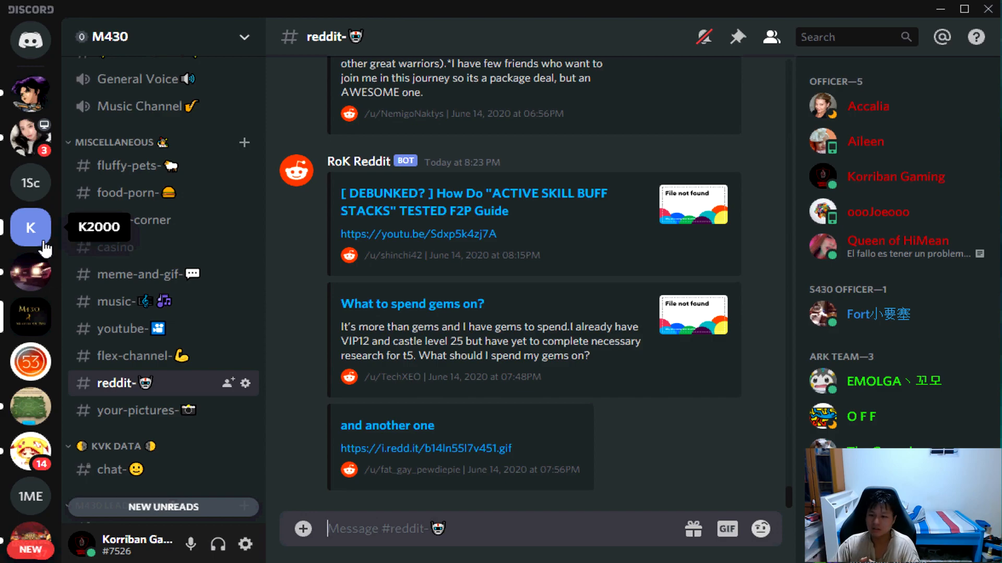
Return to the K2000 server and check the active invite links in its server settings.
{"action": "left_click", "coordinate": [40, 187]}
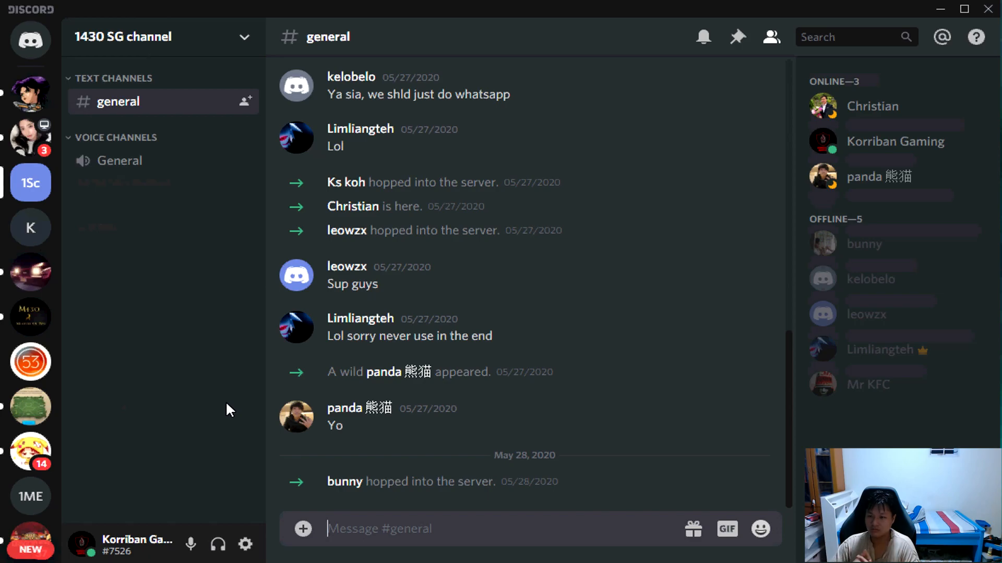
{"action": "left_click", "coordinate": [23, 239]}
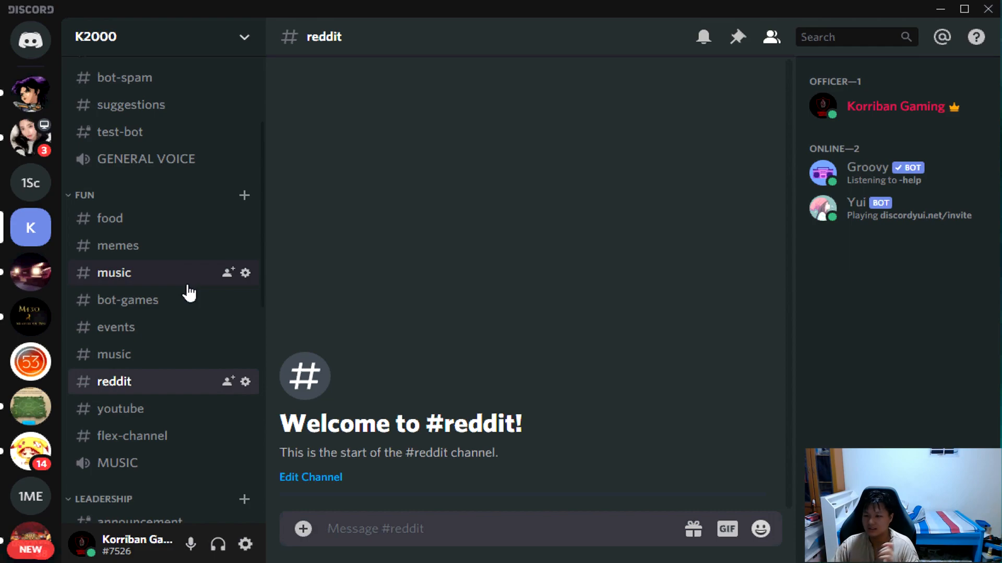
{"action": "scroll", "coordinate": [238, 287], "scroll_direction": "up", "scroll_amount": 5}
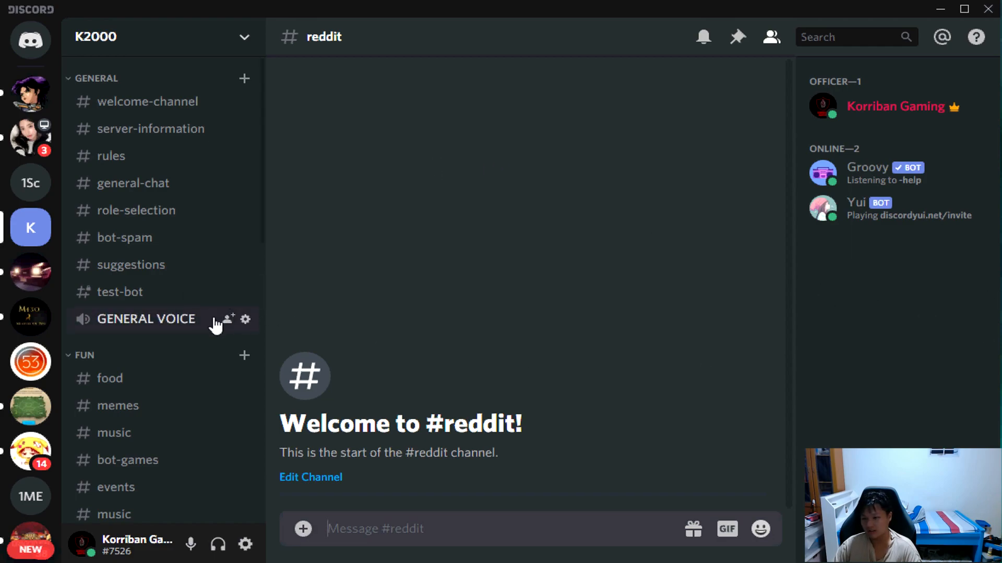
{"action": "left_click", "coordinate": [246, 44]}
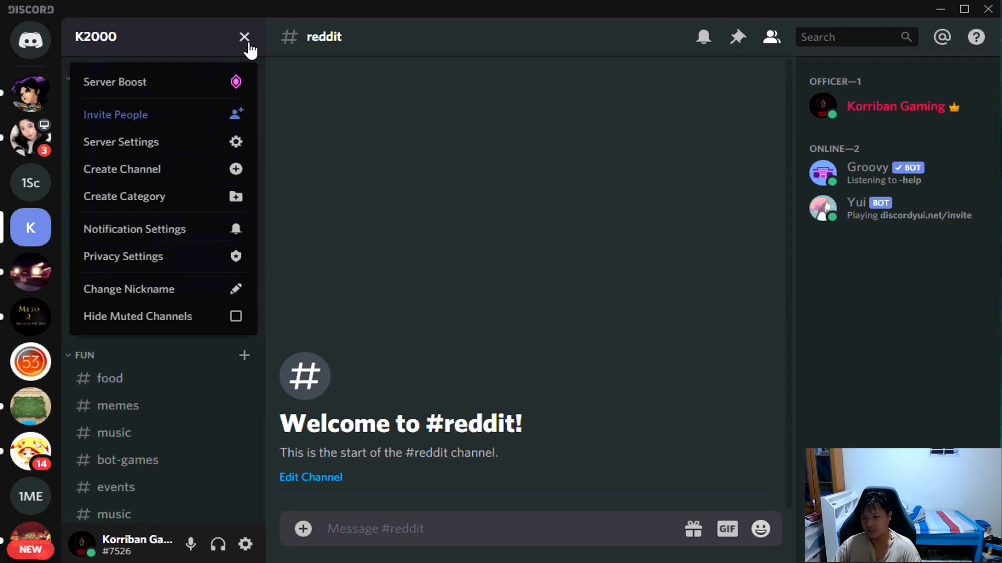
{"action": "left_click", "coordinate": [217, 149]}
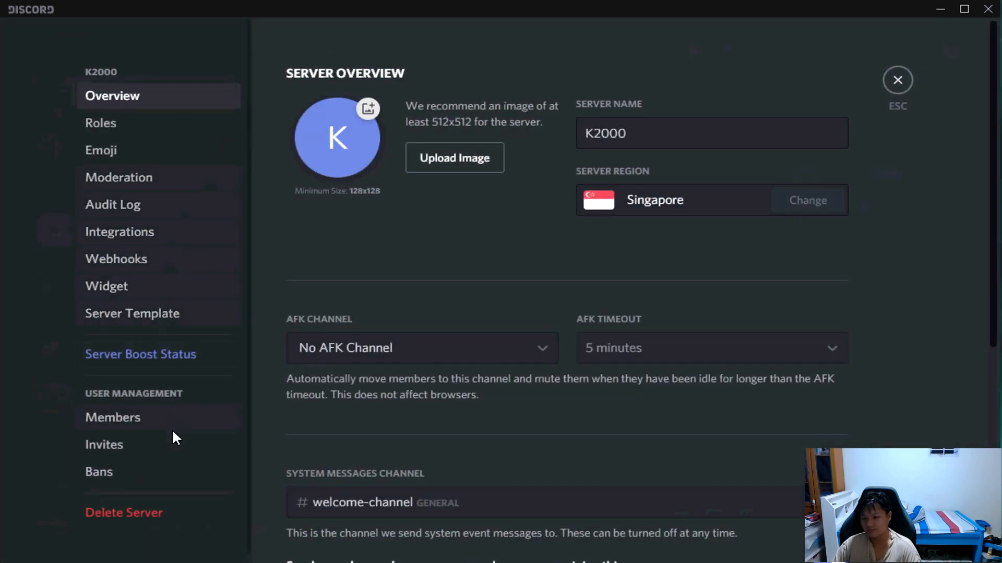
{"action": "left_click", "coordinate": [159, 450]}
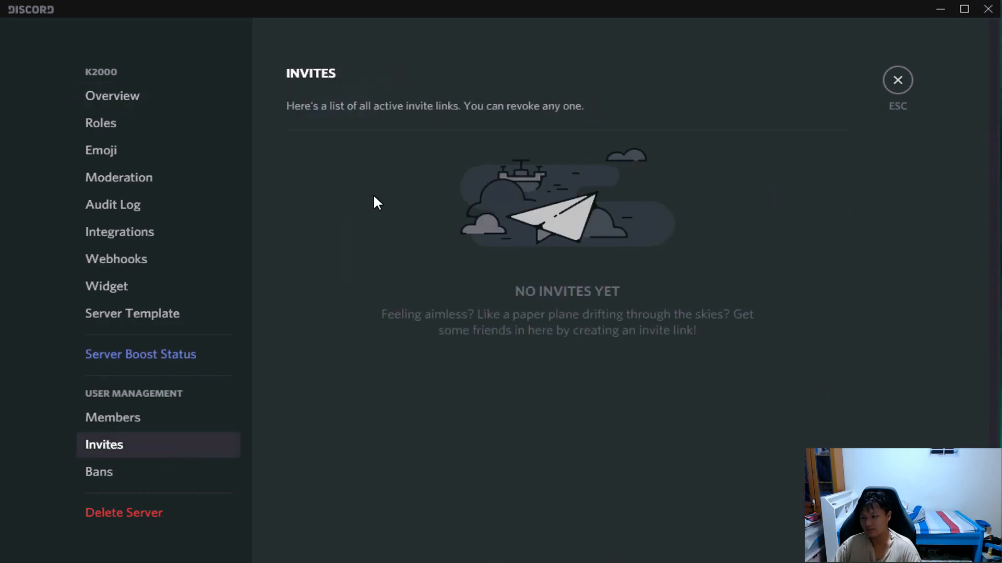
{"action": "left_click", "coordinate": [898, 82]}
Check the invite links in the settings of the welcome-channel and leave the channel settings.
{"action": "left_click", "coordinate": [245, 104]}
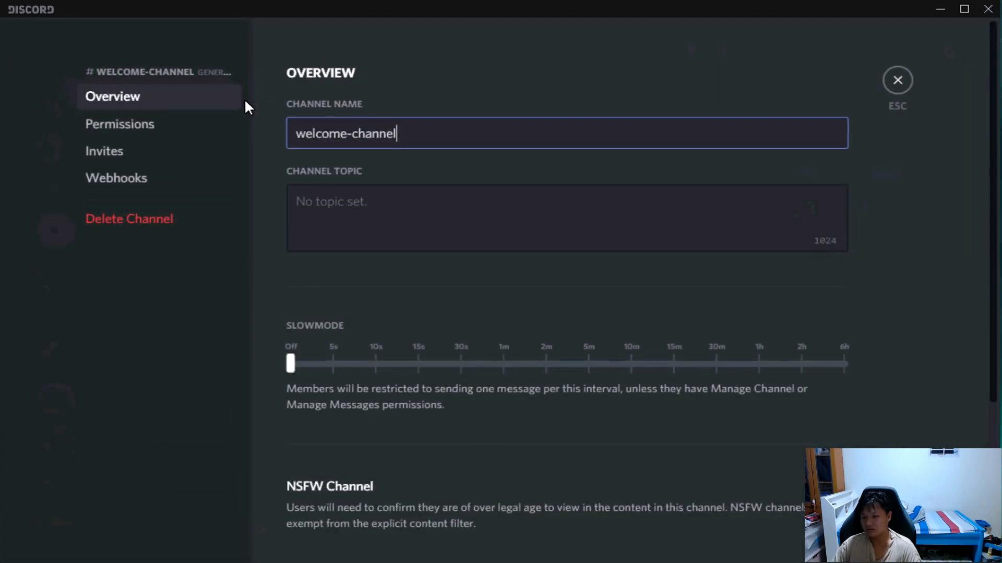
{"action": "left_click", "coordinate": [163, 151]}
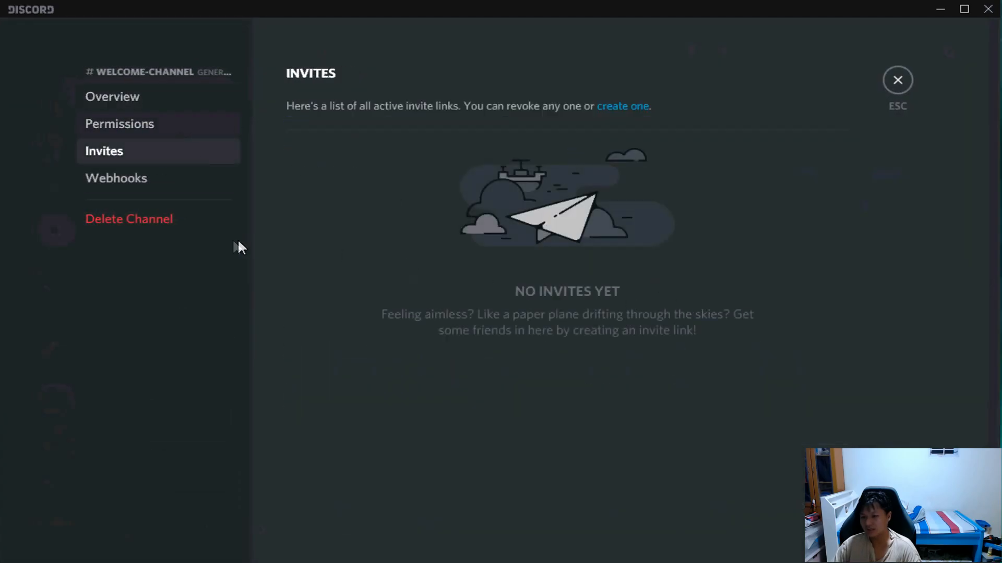
{"action": "left_click", "coordinate": [897, 80]}
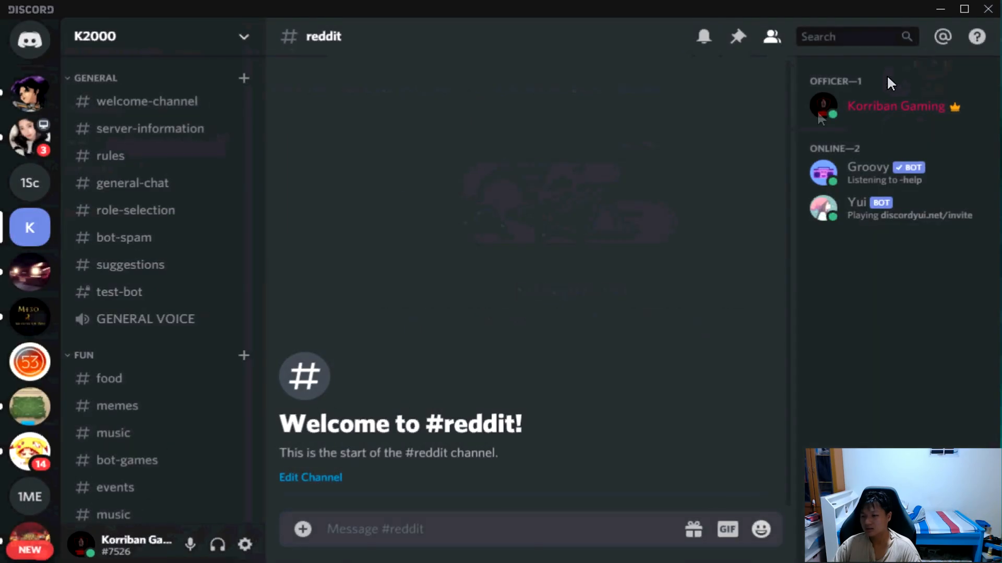
Generate an invite link to the welcome-channel and close the invite dialog.
{"action": "right_click", "coordinate": [155, 108]}
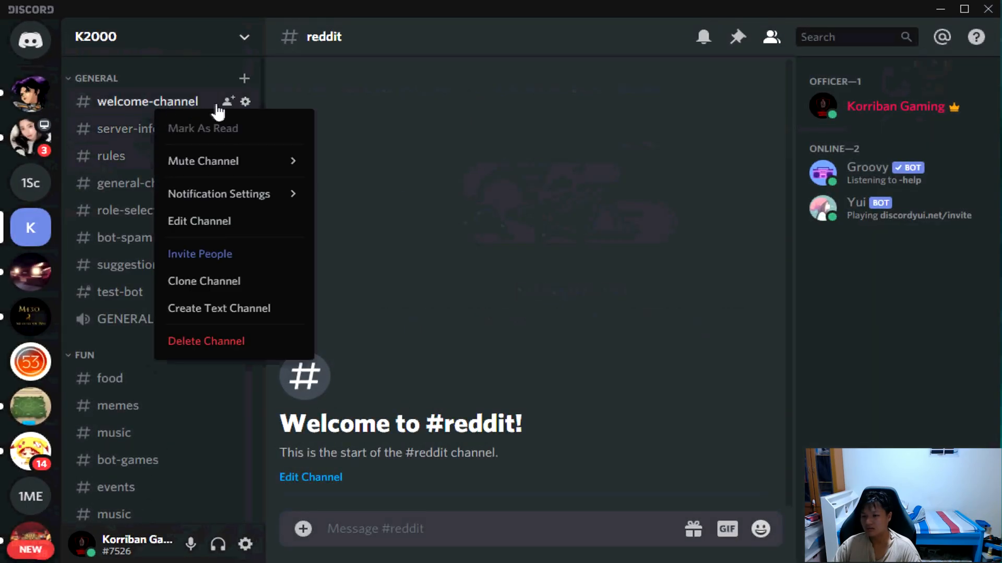
{"action": "left_click", "coordinate": [266, 256]}
{"action": "left_click", "coordinate": [662, 136]}
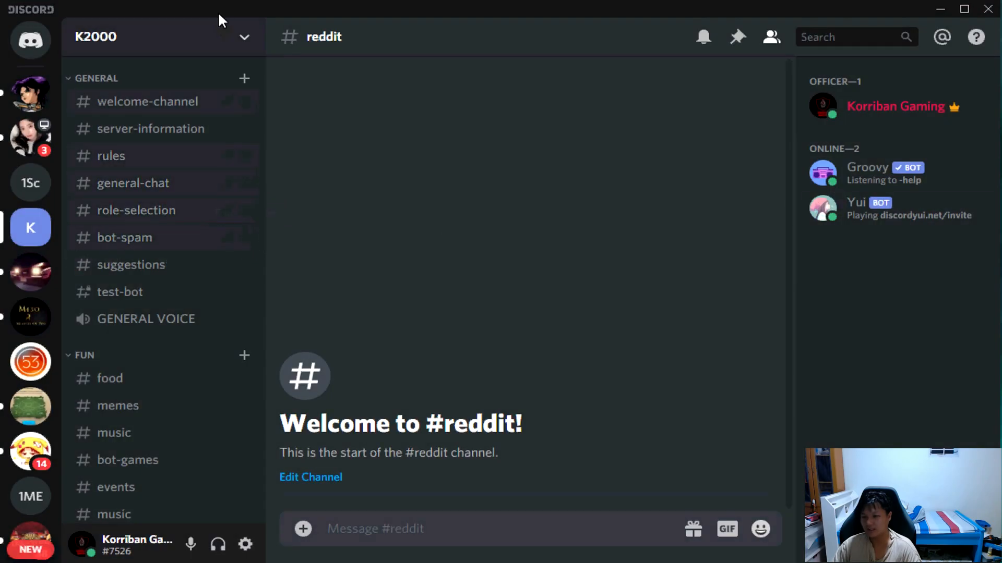
Revoke the welcome-channel invite in the K2000 server's list of active invites.
{"action": "left_click", "coordinate": [243, 38]}
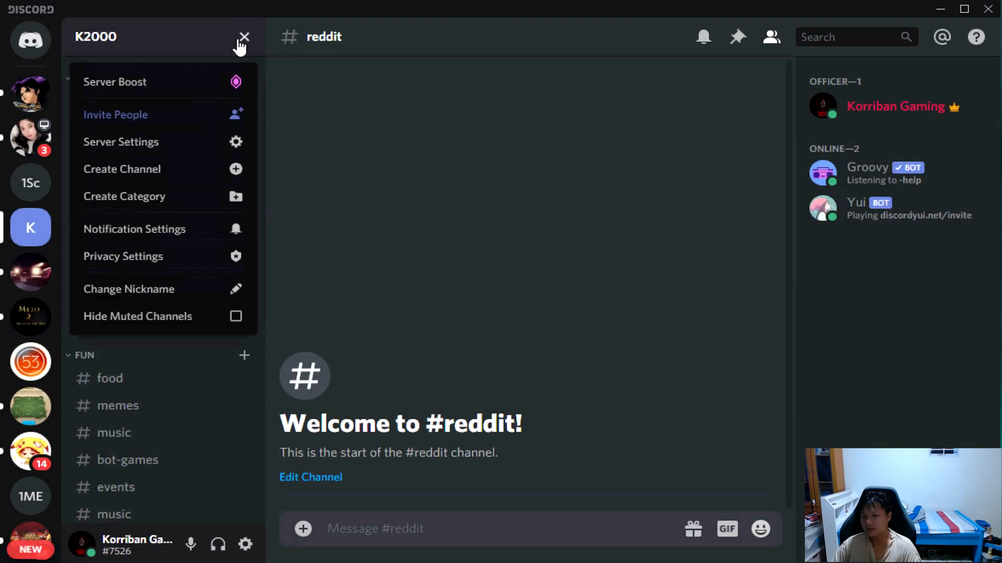
{"action": "left_click", "coordinate": [161, 139]}
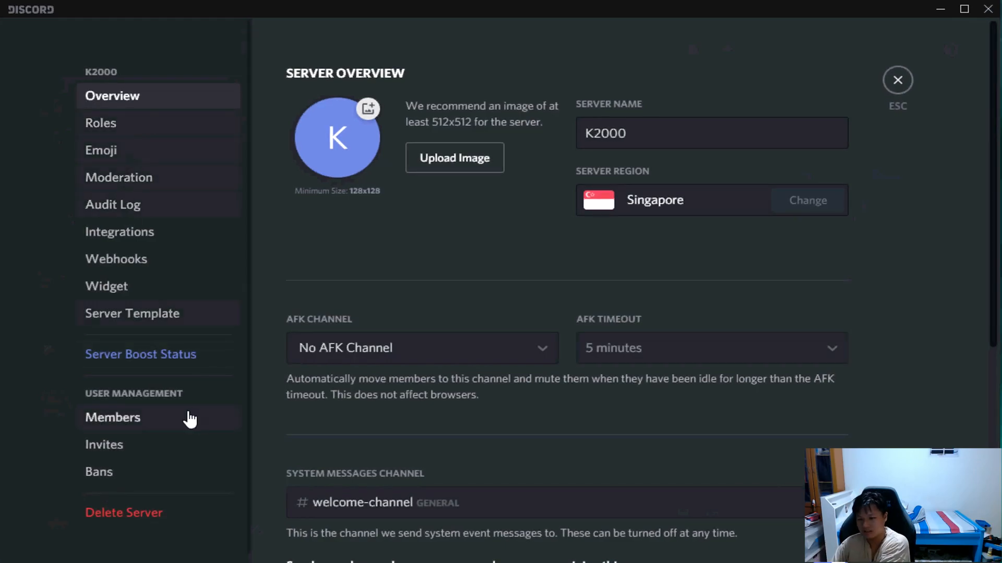
{"action": "left_click", "coordinate": [182, 444]}
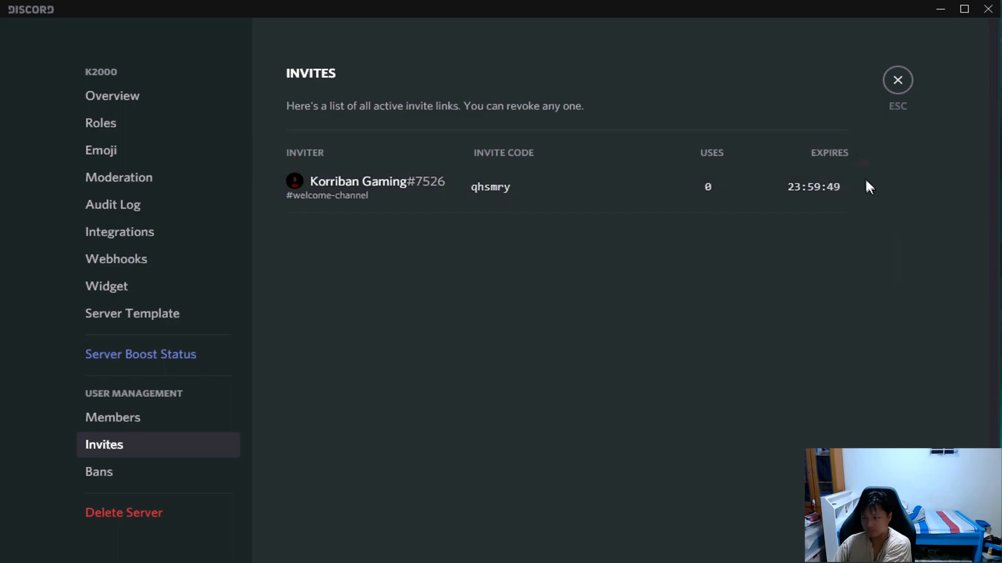
{"action": "left_click", "coordinate": [864, 164]}
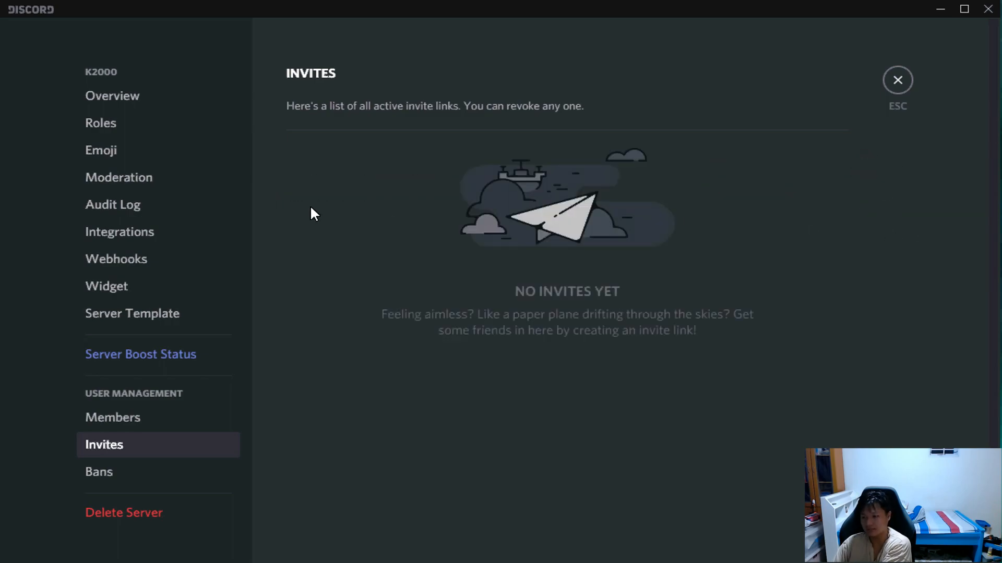
Leave the server settings and view the announcement, general-chat and kvk-war-discussion channels in the LEADERSHIP category.
{"action": "left_click", "coordinate": [896, 93]}
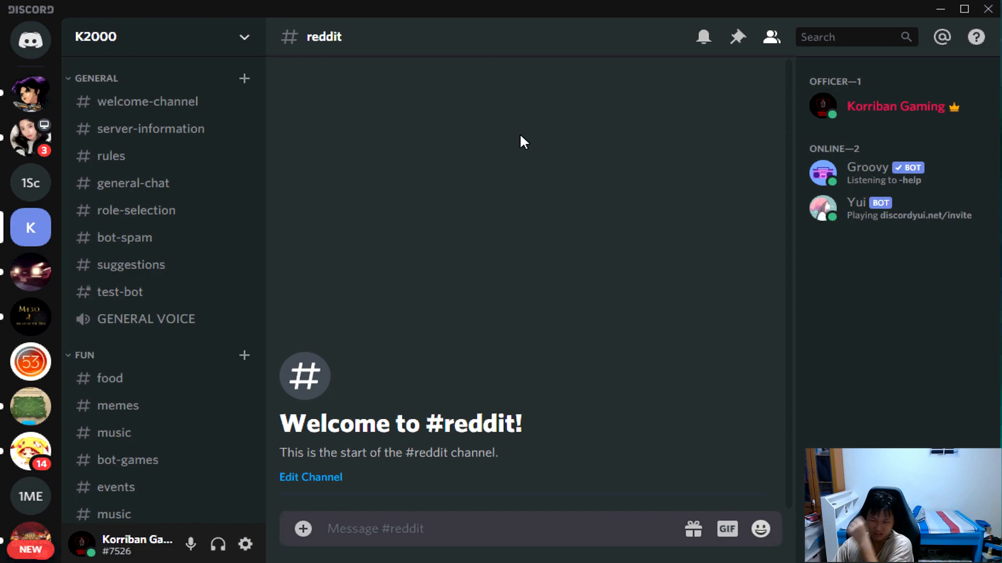
{"action": "scroll", "coordinate": [142, 371], "scroll_direction": "down", "scroll_amount": 5}
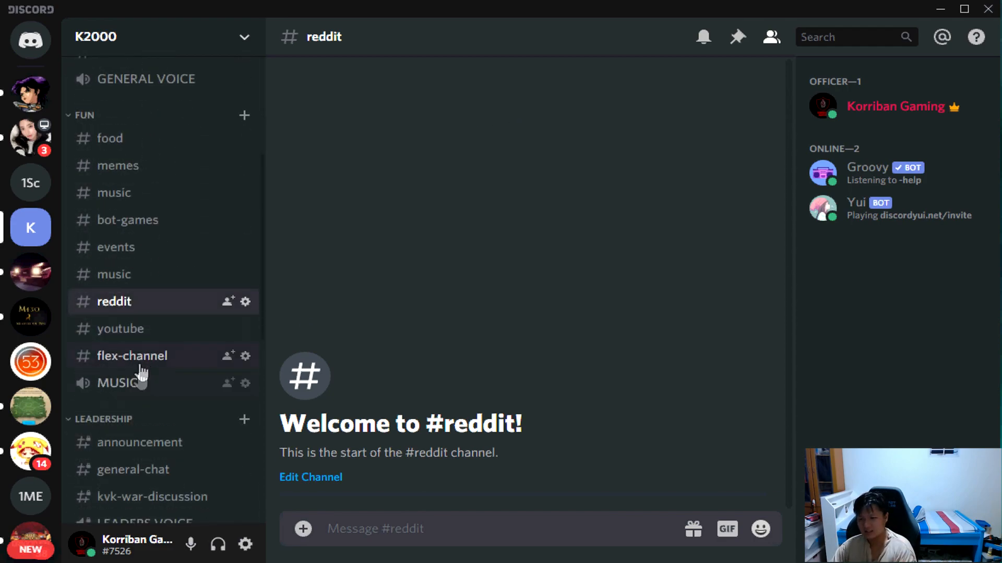
{"action": "scroll", "coordinate": [125, 459], "scroll_direction": "down", "scroll_amount": 3}
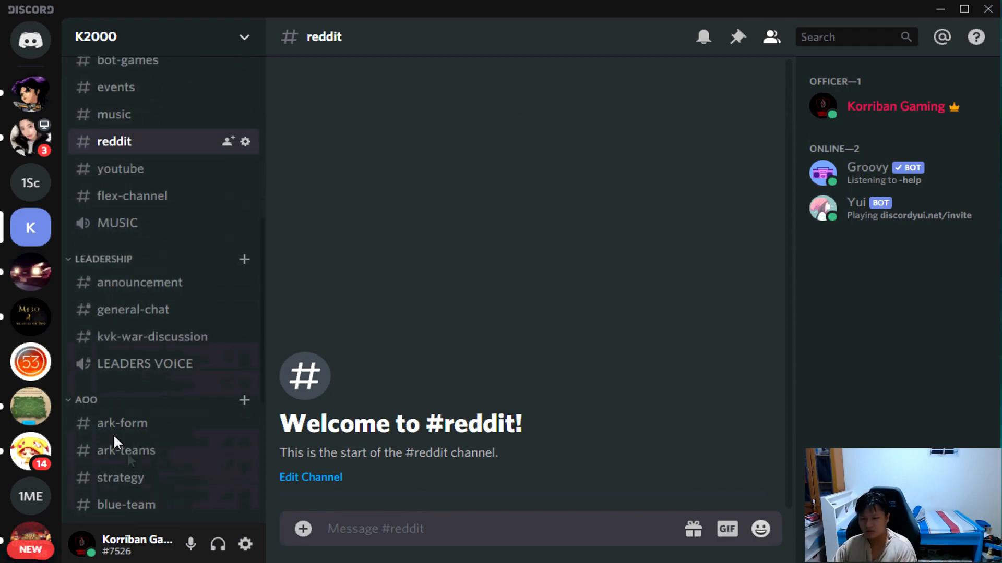
{"action": "left_click", "coordinate": [149, 293]}
{"action": "left_click", "coordinate": [146, 319]}
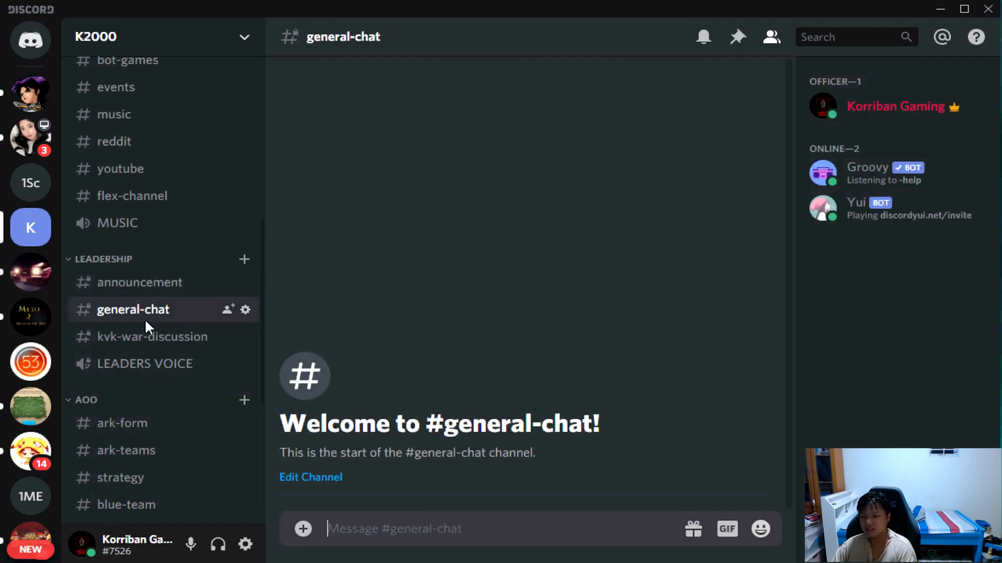
{"action": "left_click", "coordinate": [139, 291]}
{"action": "left_click", "coordinate": [139, 335]}
View the music channel below events in the FUN category and the rules channel in the GENERAL category.
{"action": "scroll", "coordinate": [137, 331], "scroll_direction": "up", "scroll_amount": 2}
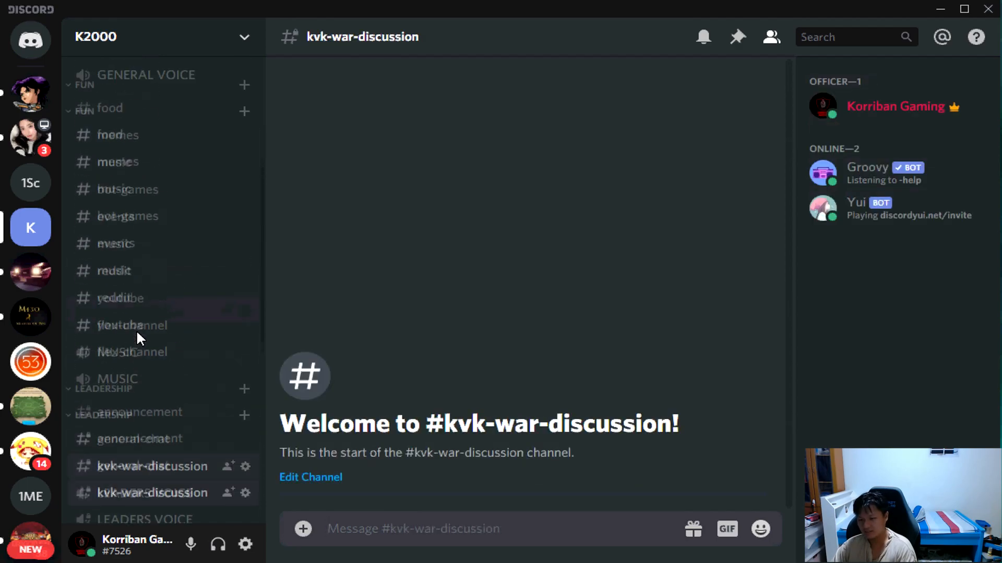
{"action": "left_click", "coordinate": [149, 265]}
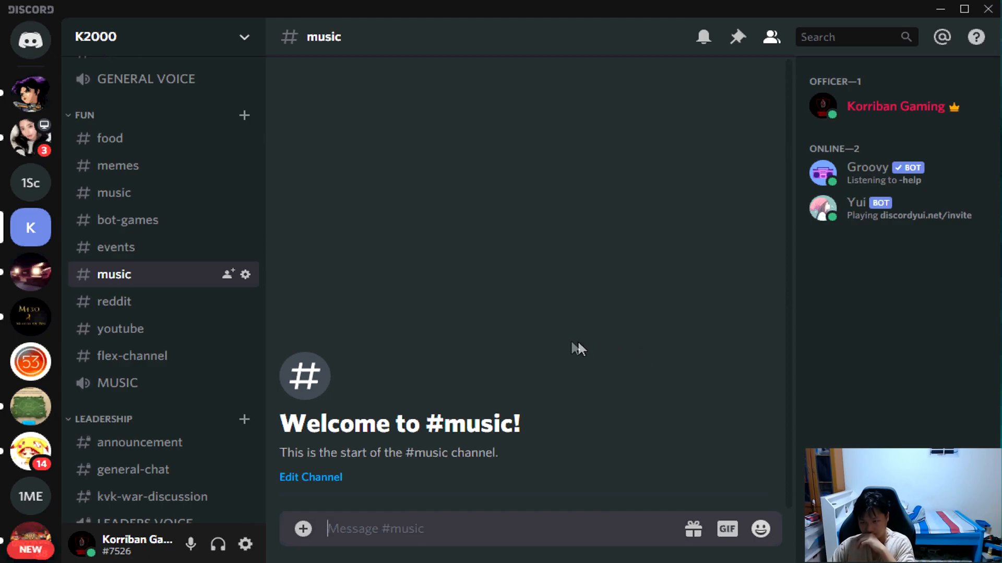
{"action": "scroll", "coordinate": [162, 266], "scroll_direction": "up", "scroll_amount": 3}
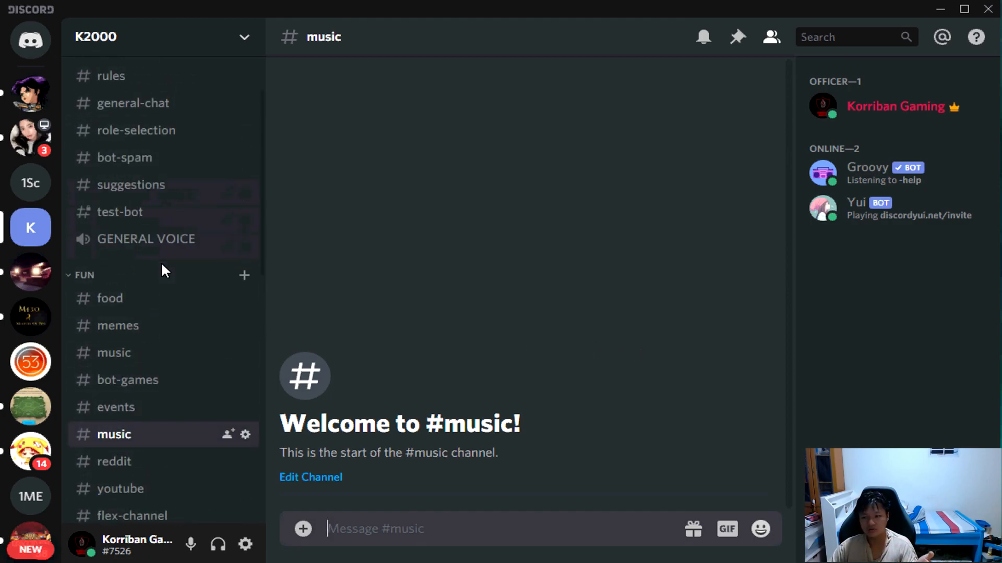
{"action": "scroll", "coordinate": [165, 256], "scroll_direction": "up", "scroll_amount": 2}
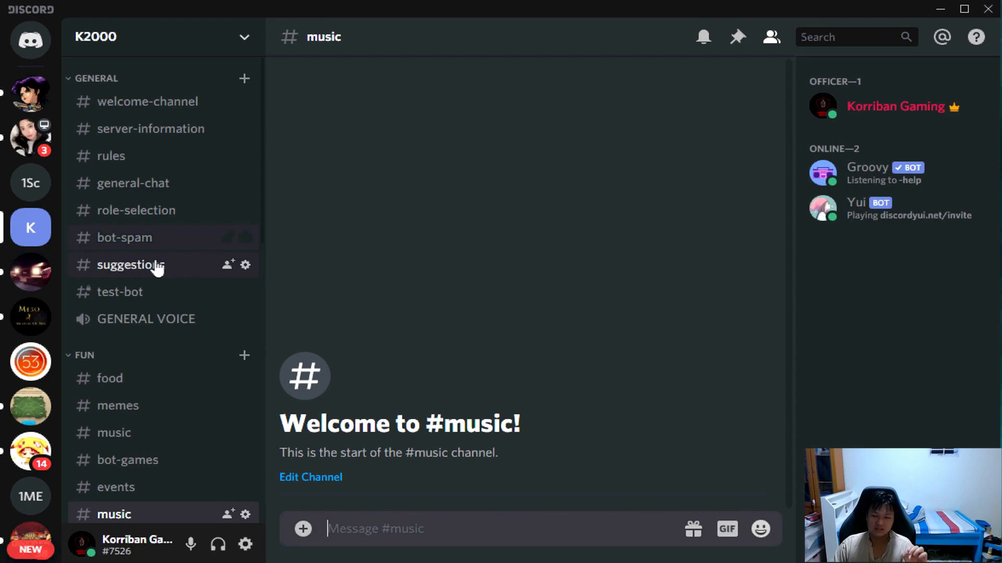
{"action": "left_click", "coordinate": [170, 165]}
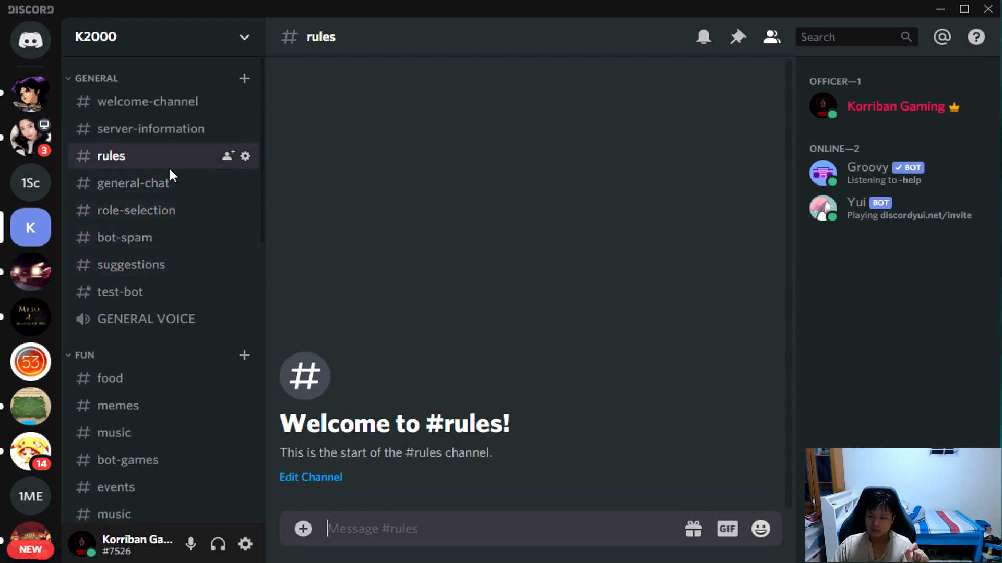